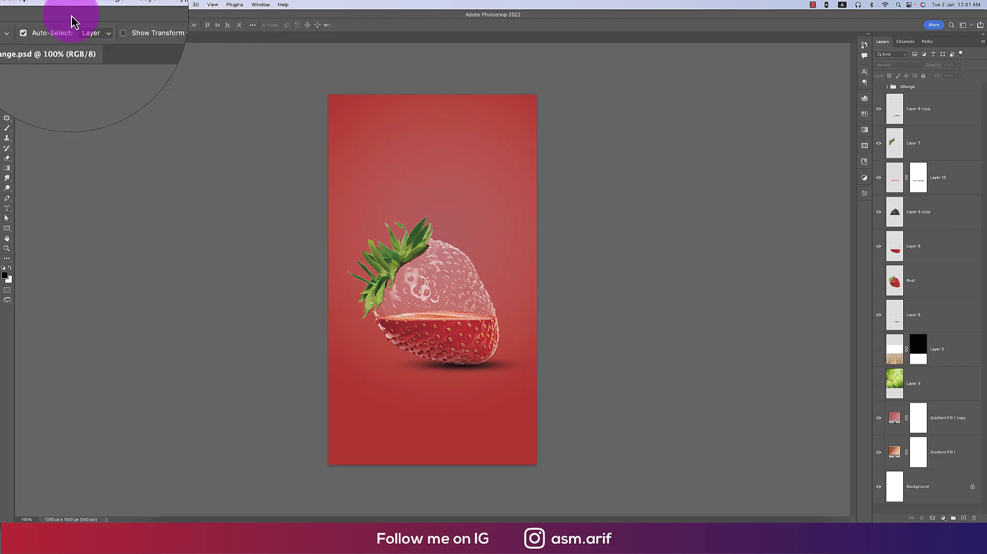
Create a new 1080 × 1920 px, 300 ppi RGB document with a white background.
click(60, 4)
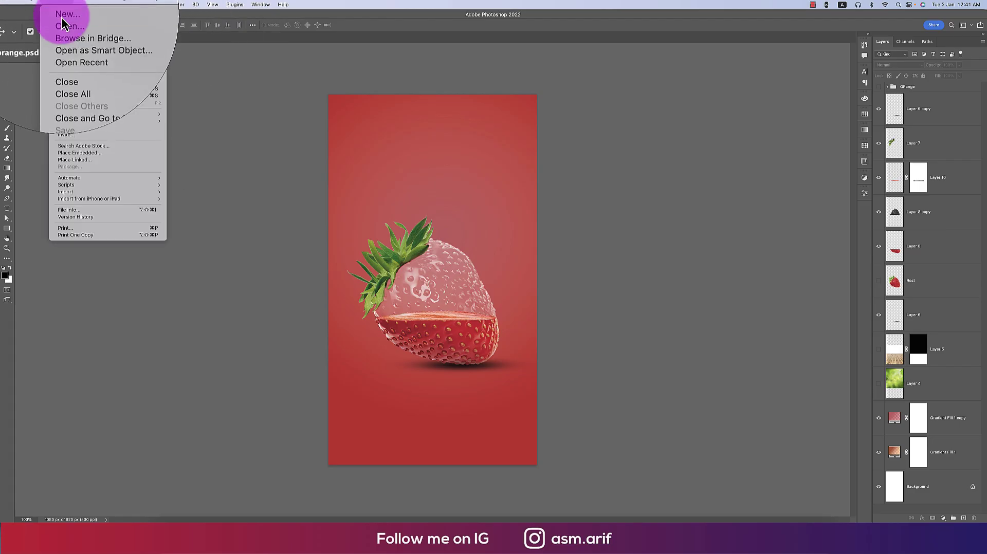
click(63, 18)
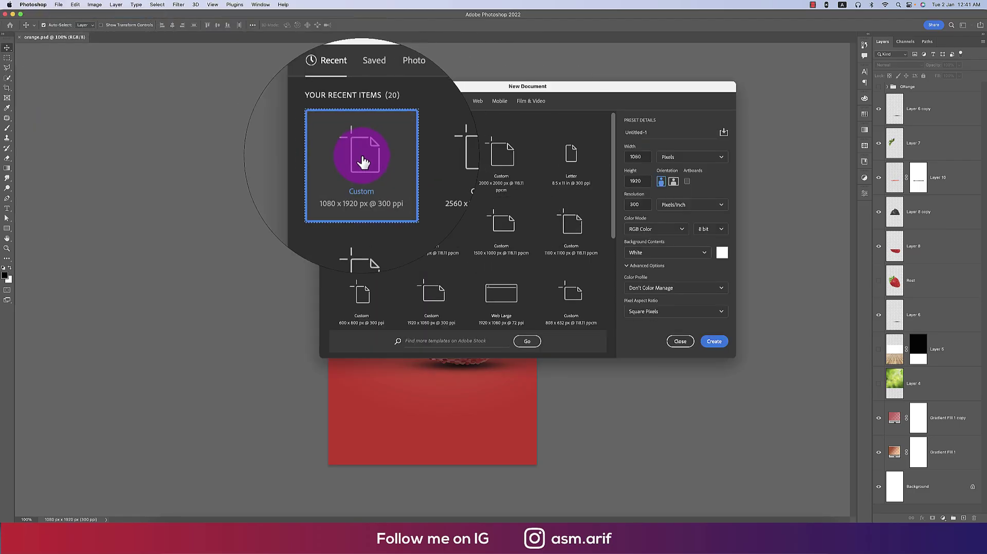
click(651, 157)
click(625, 184)
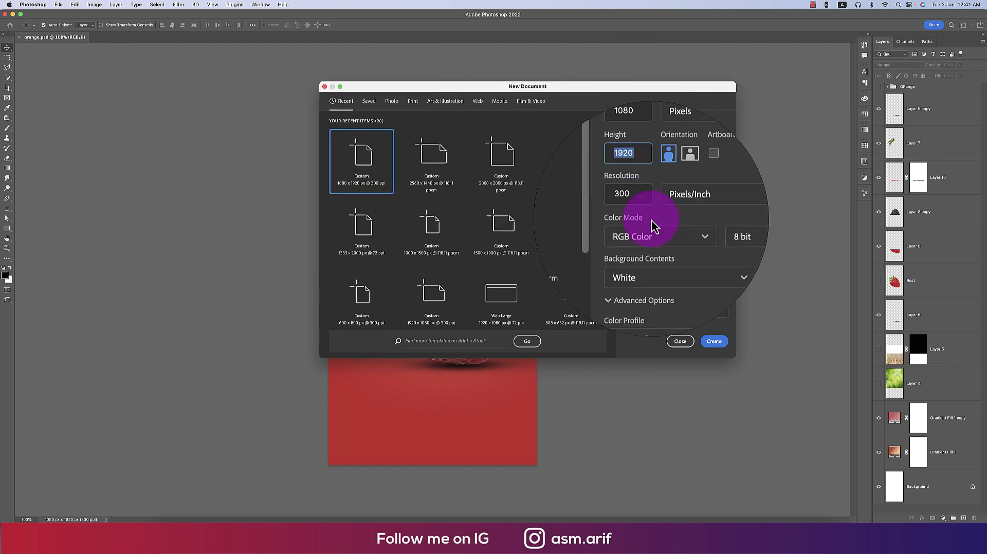
click(643, 204)
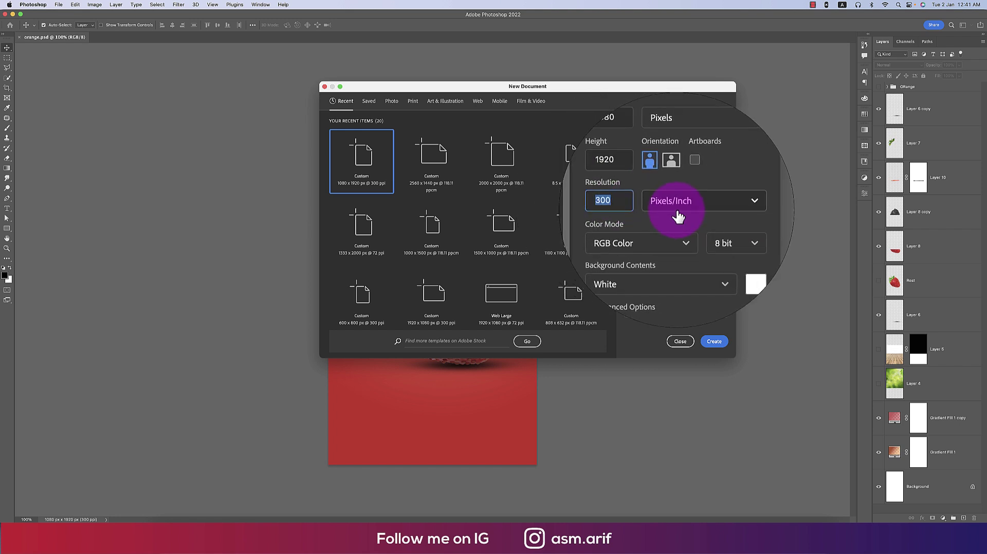
click(678, 213)
click(679, 213)
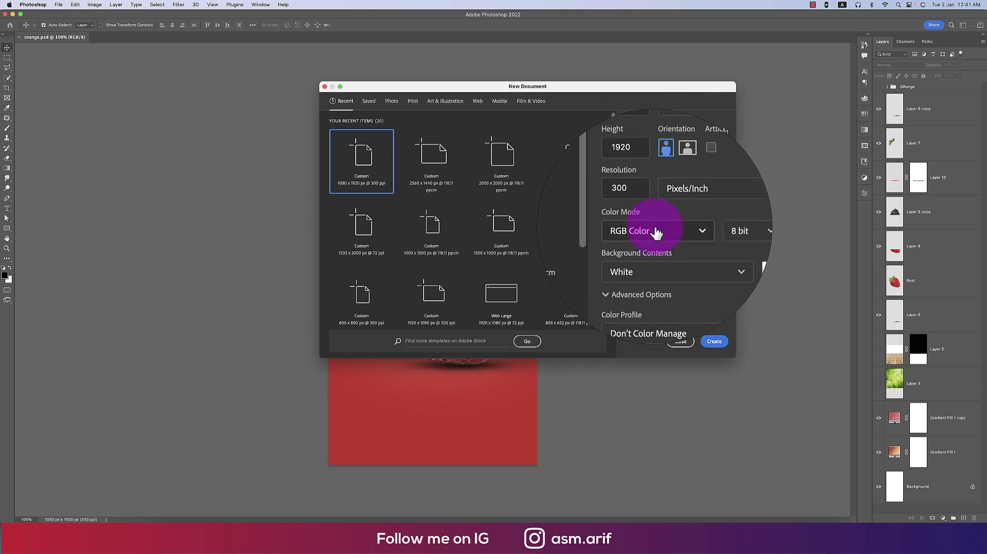
click(655, 228)
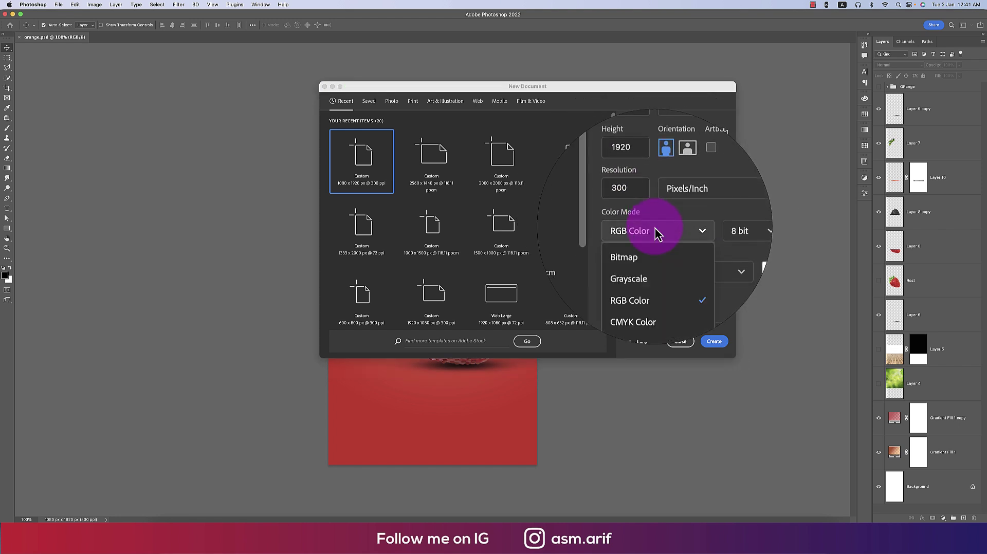
click(716, 346)
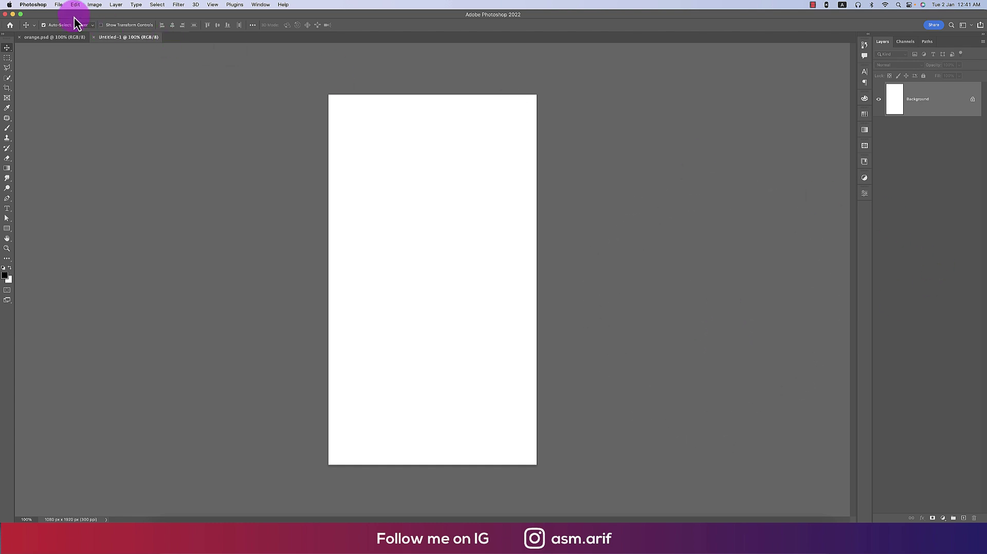
Place the strawberry image embedded into the new document and commit it.
click(60, 4)
click(113, 154)
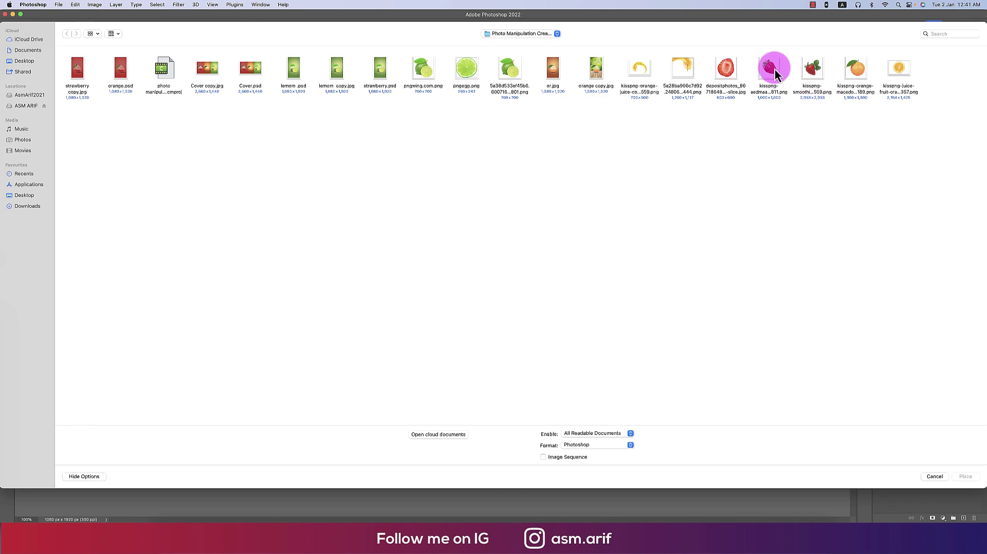
double_click(776, 73)
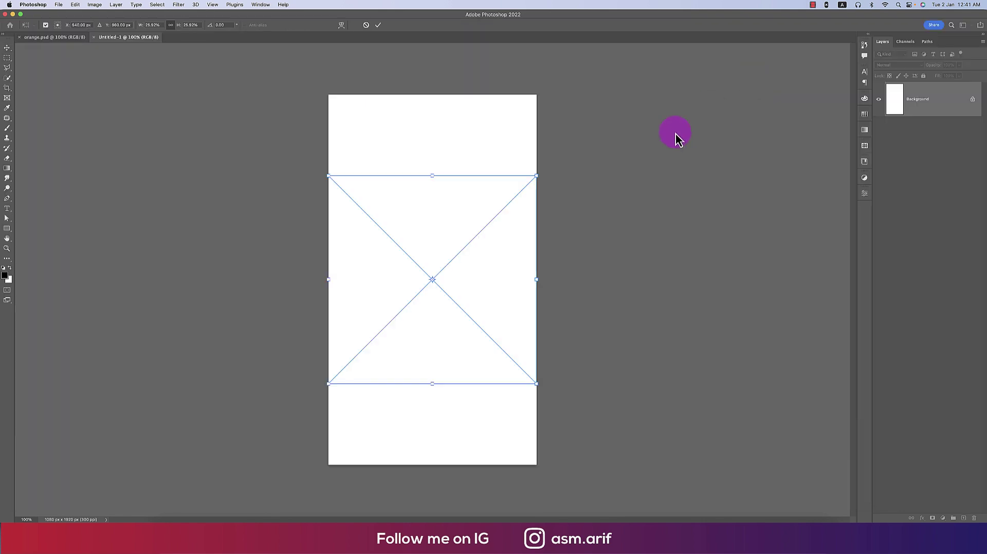
click(378, 25)
Rename the strawberry layer to 'str'.
right_click(937, 96)
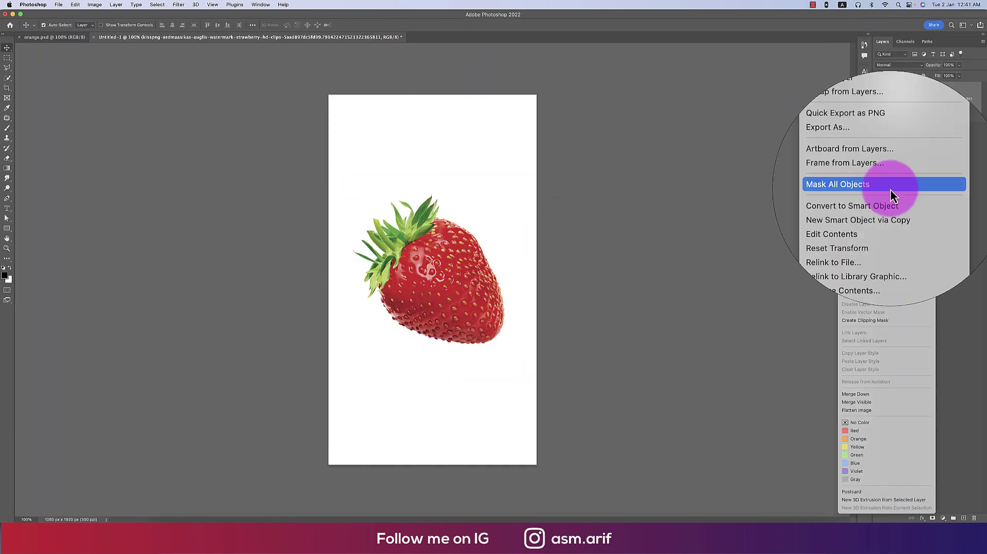
click(879, 216)
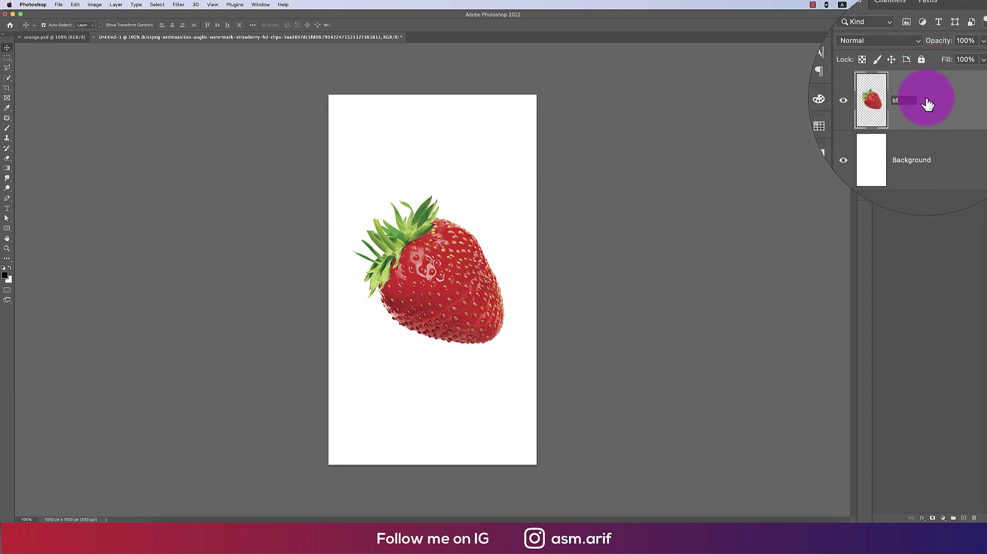
text(r)
key(Return)
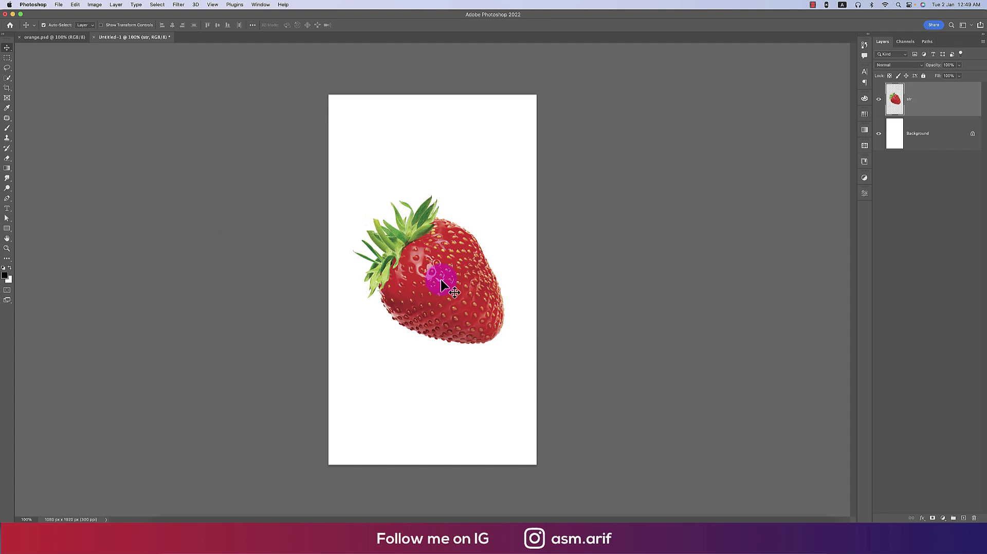
Trace a Pen path around the strawberry's leafy crown.
key(p)
scroll(374, 282, up, 5)
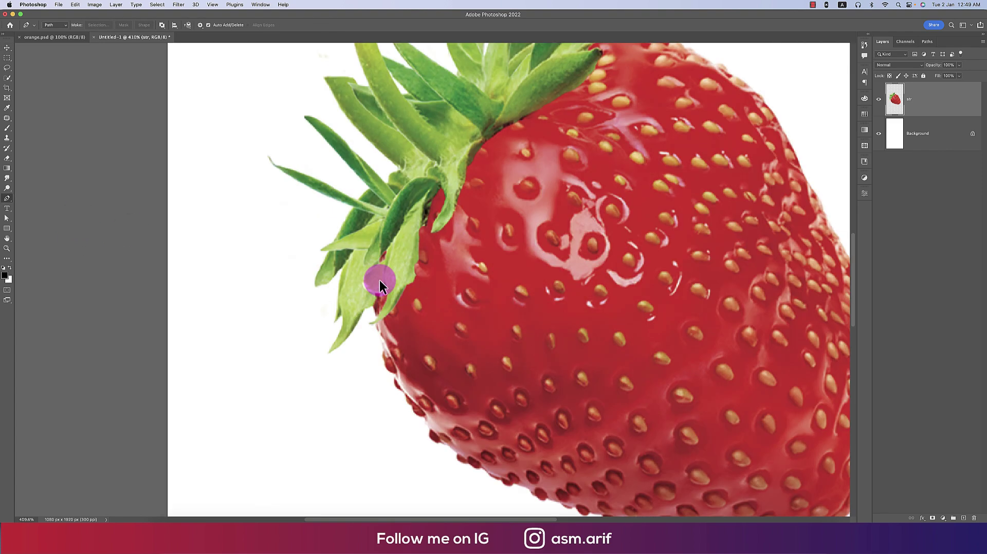
scroll(371, 326, up, 2)
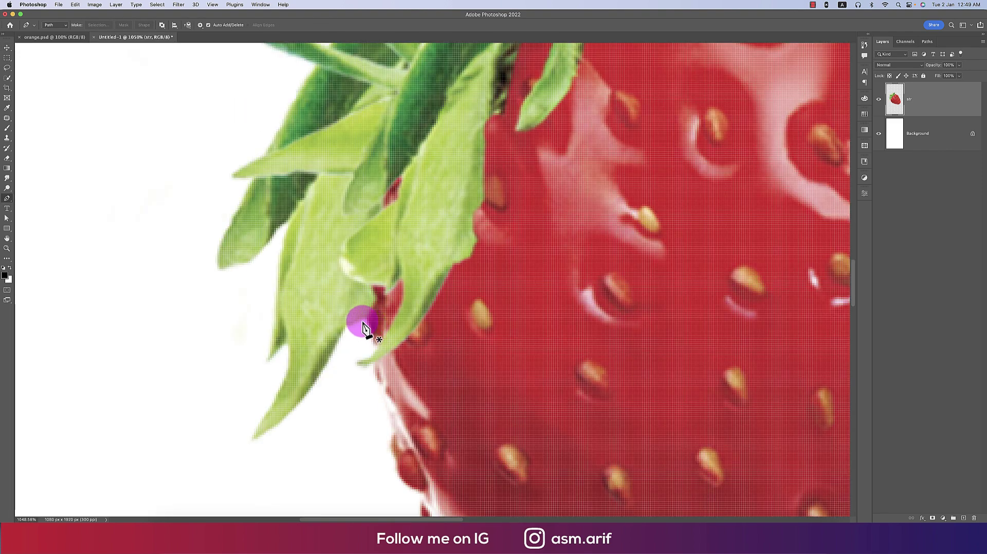
click(363, 321)
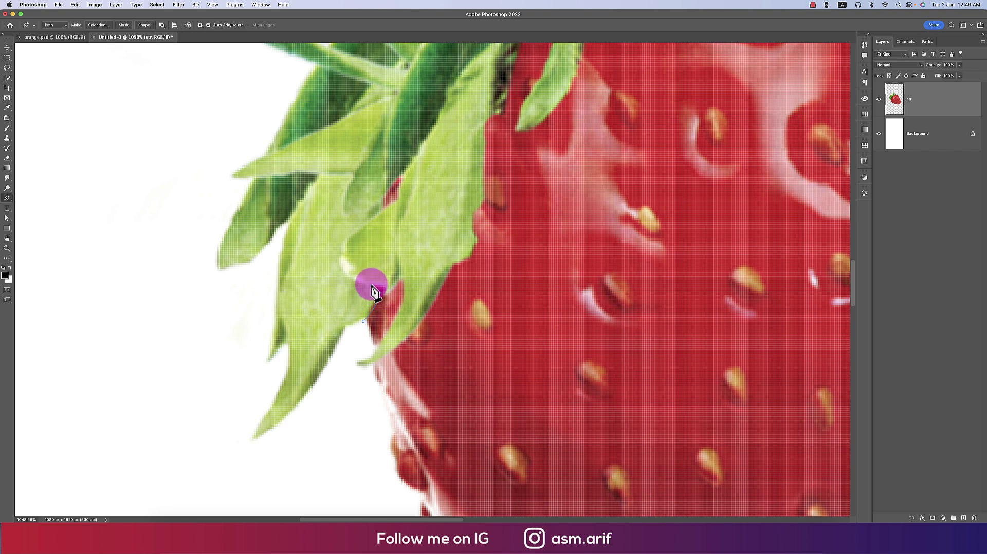
click(402, 281)
drag(403, 268, 402, 258)
drag(309, 369, 298, 392)
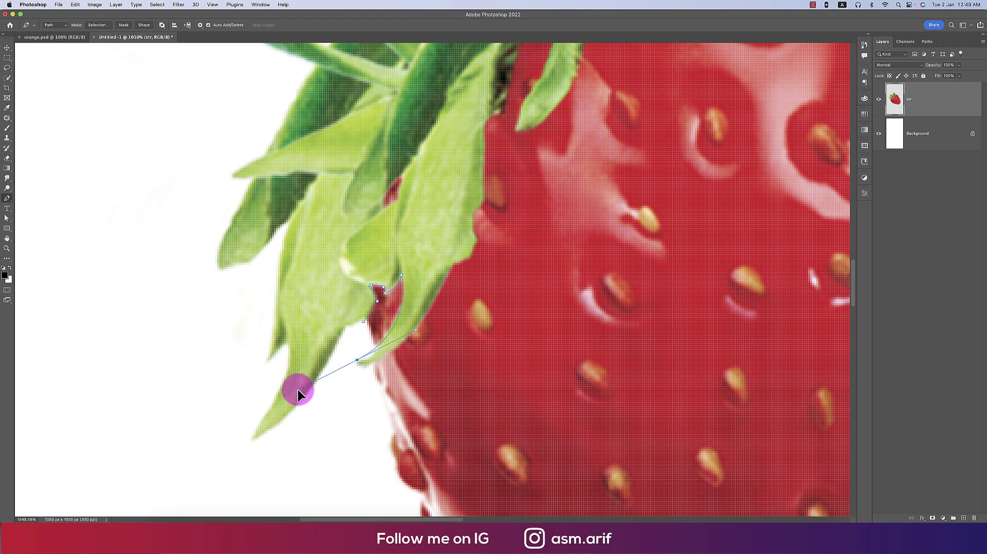
alt+click(356, 362)
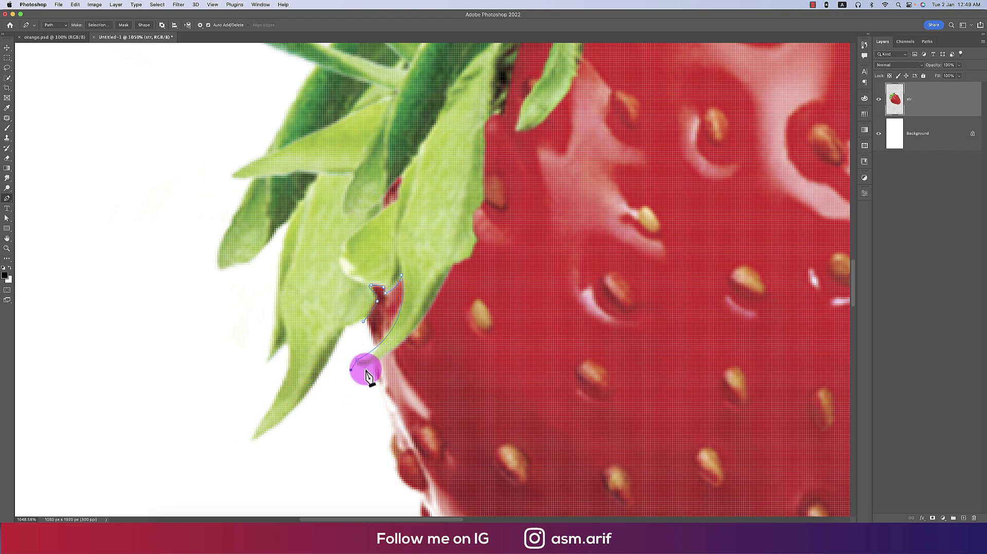
click(381, 360)
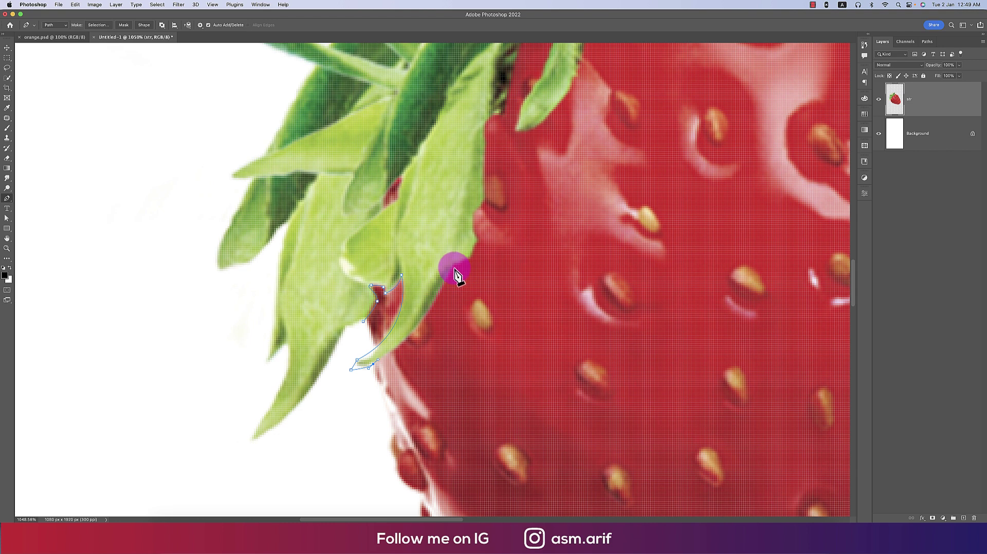
key(super+z)
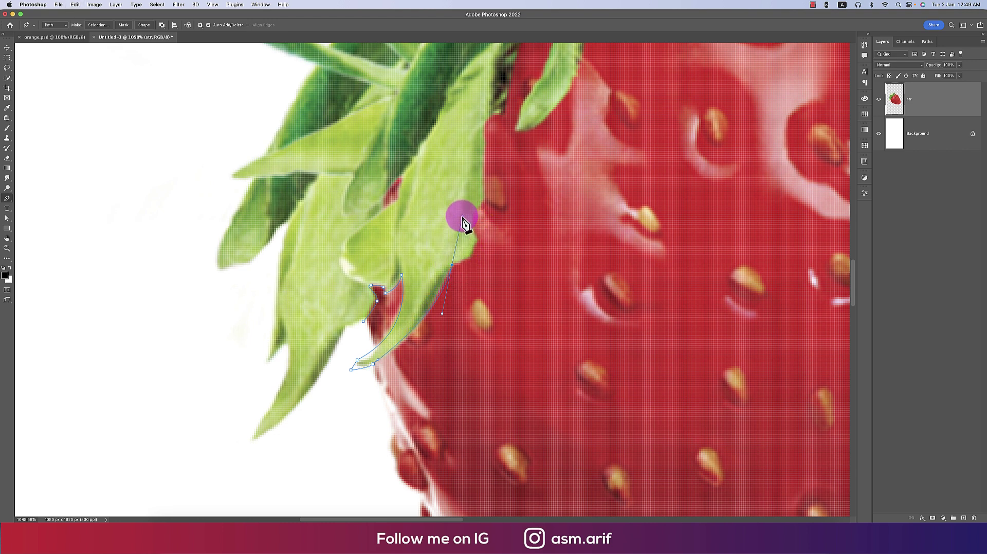
key(super+z)
scroll(470, 211, up, 5)
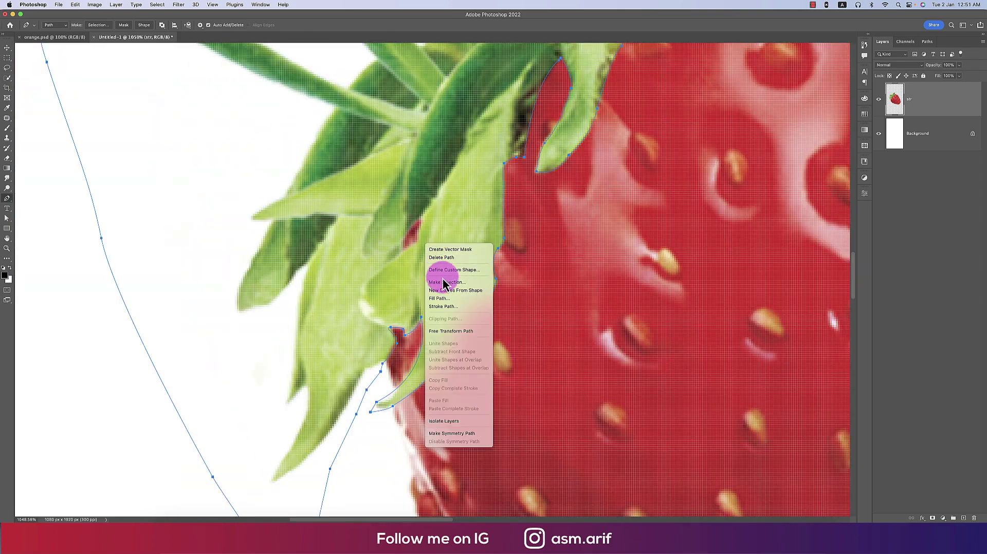
Convert the leaf path to a selection and copy the leaves onto Layer 1.
click(444, 282)
click(535, 232)
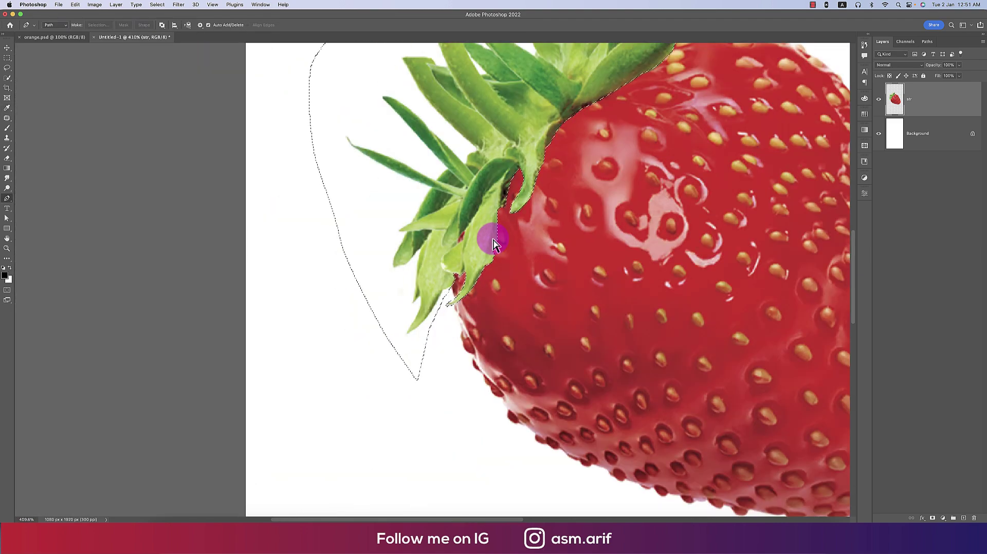
key(super+j)
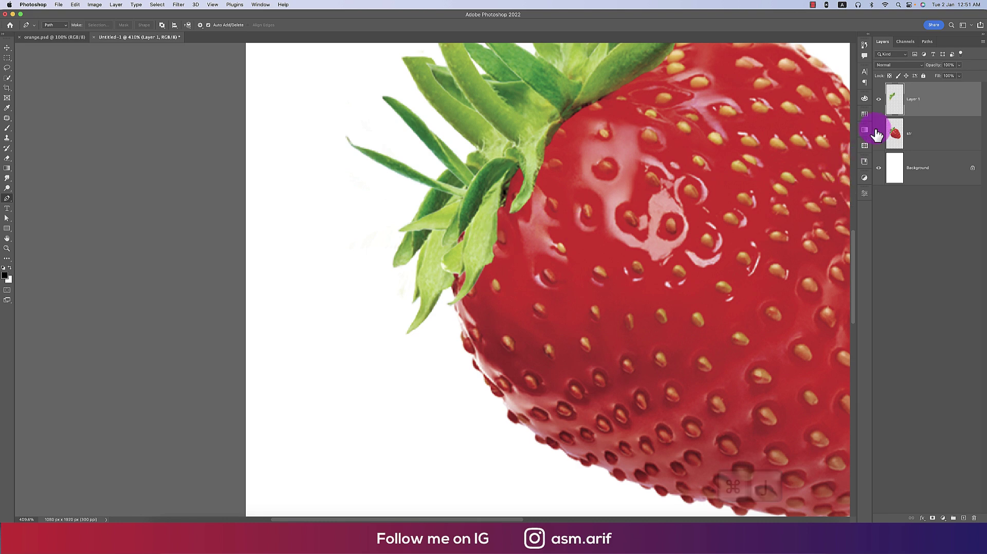
Hide str and turn the traced red patch on Layer 1 into a selection.
click(879, 133)
scroll(535, 262, down, 3)
scroll(533, 256, up, 10)
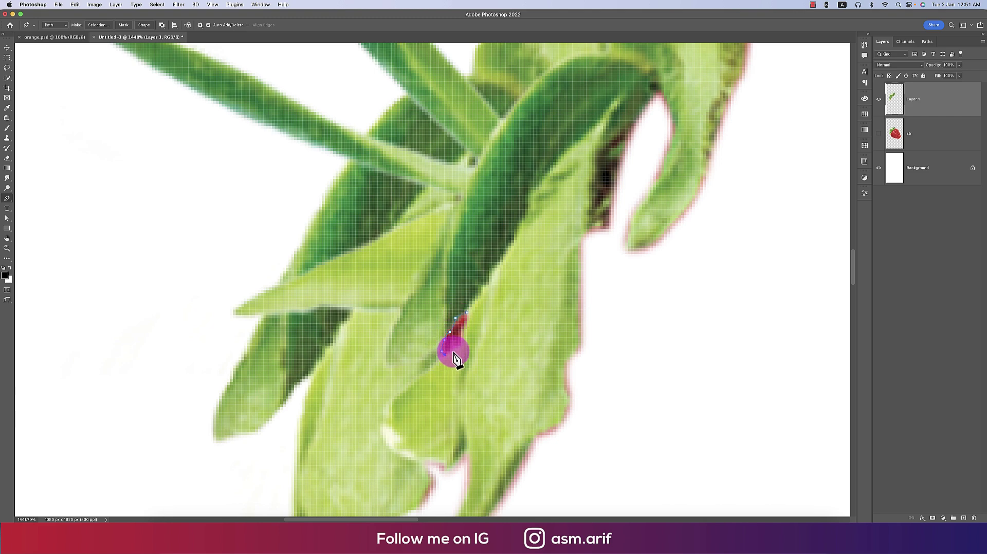
right_click(463, 316)
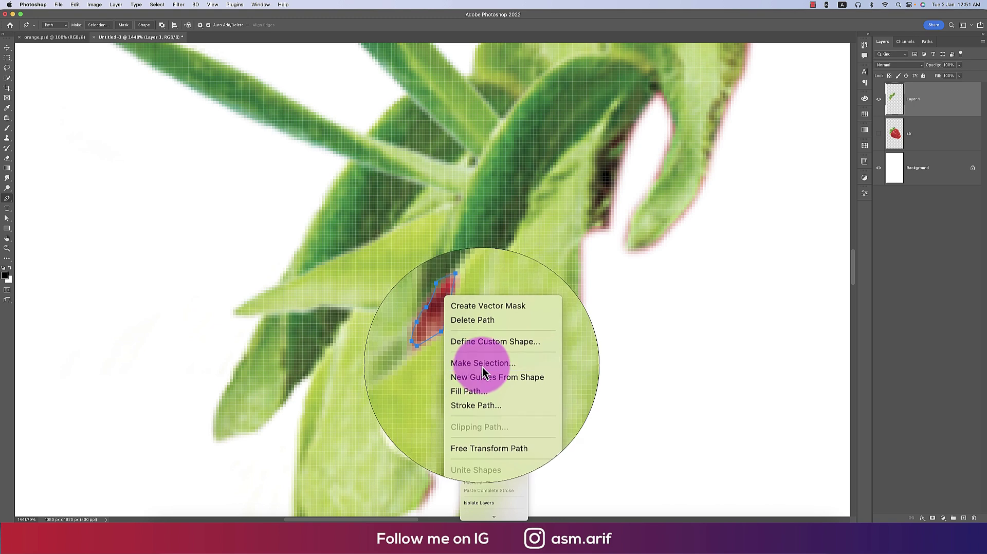
click(484, 366)
click(537, 232)
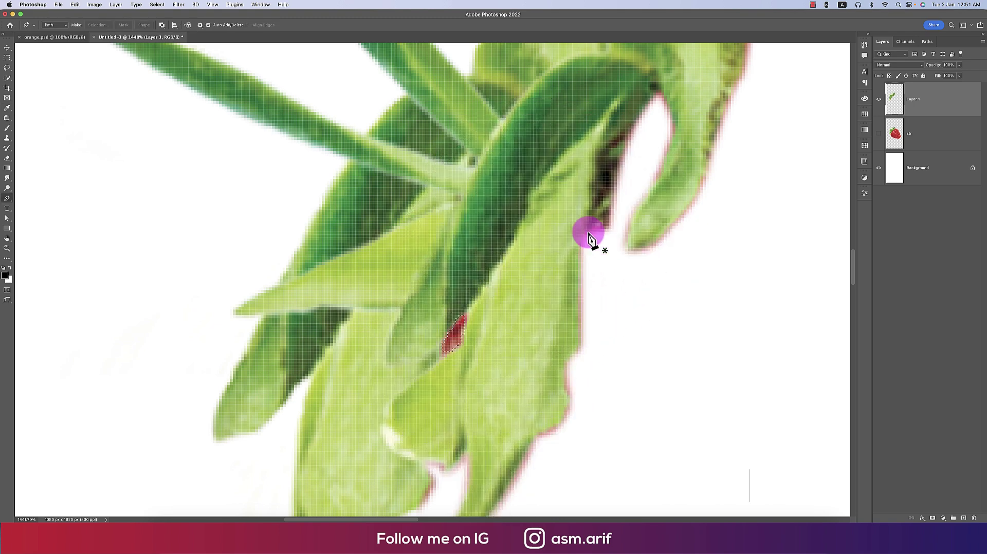
Deselect and fit the whole document on screen.
key(super+d)
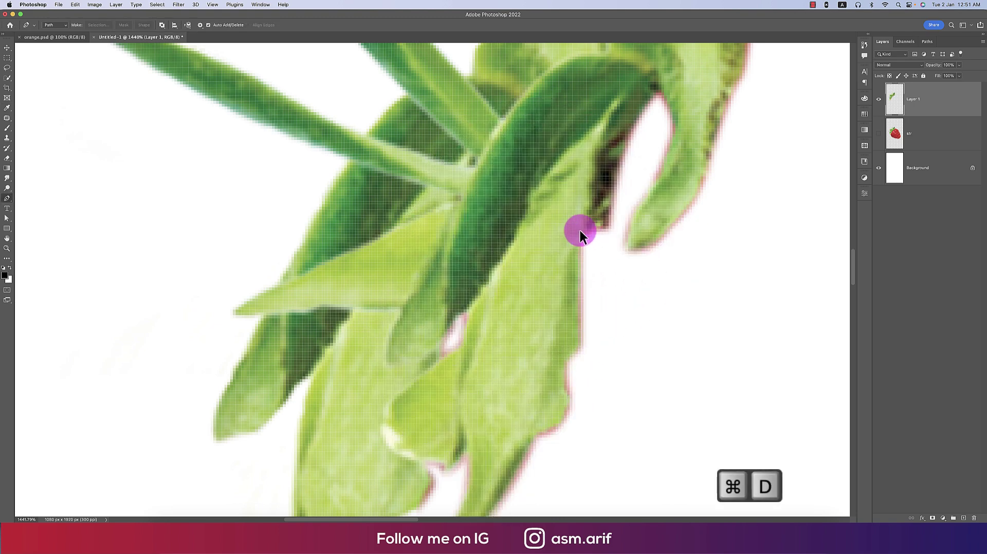
scroll(580, 238, down, 5)
scroll(445, 235, down, 3)
key(super+0)
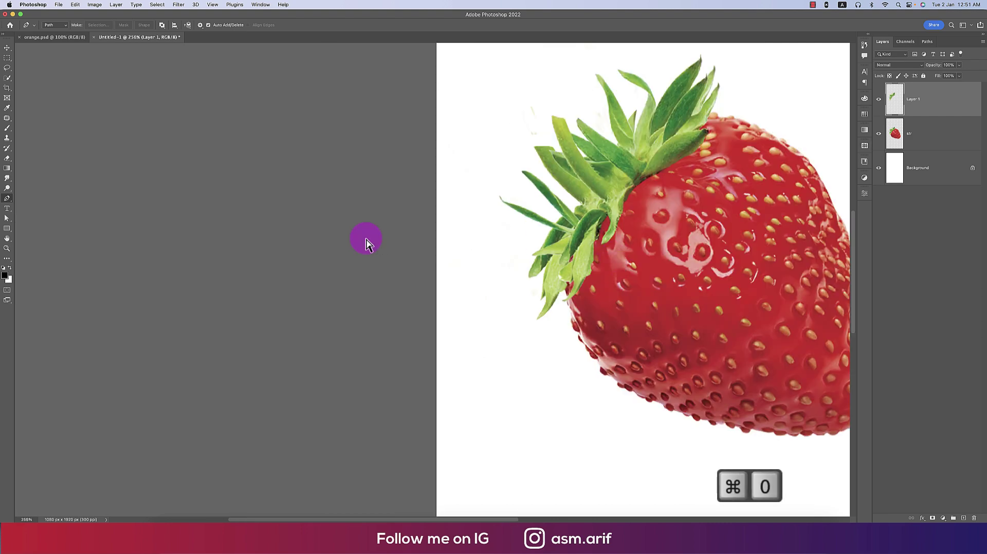
Select the strawberry outline and lasso-subtract the leaves from the selection.
click(895, 135)
super+click(896, 137)
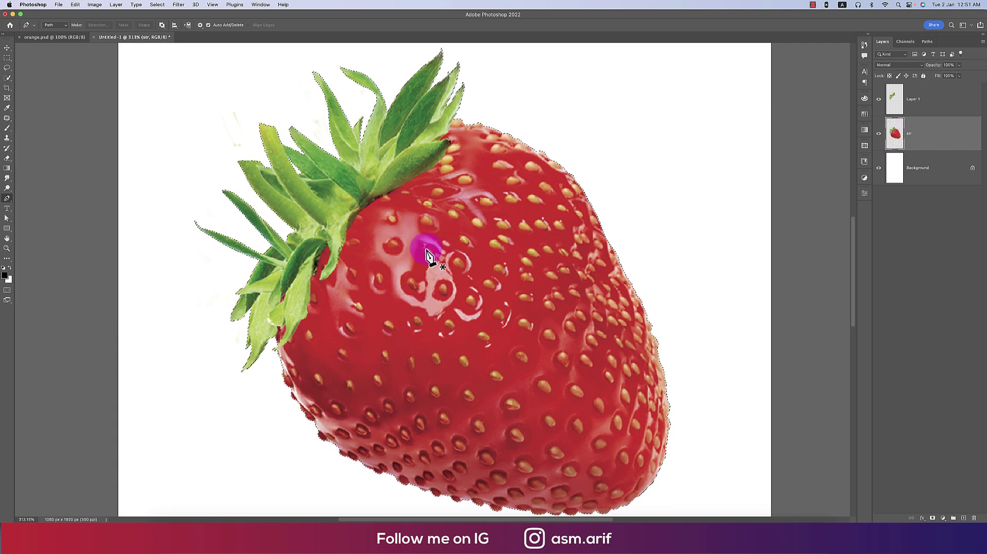
scroll(277, 342, up, 3)
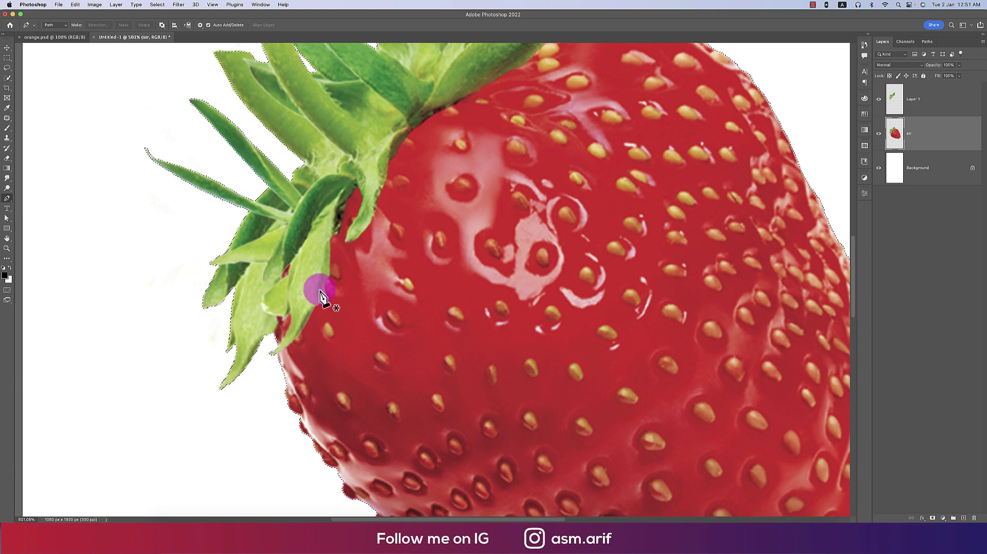
scroll(320, 290, down, 3)
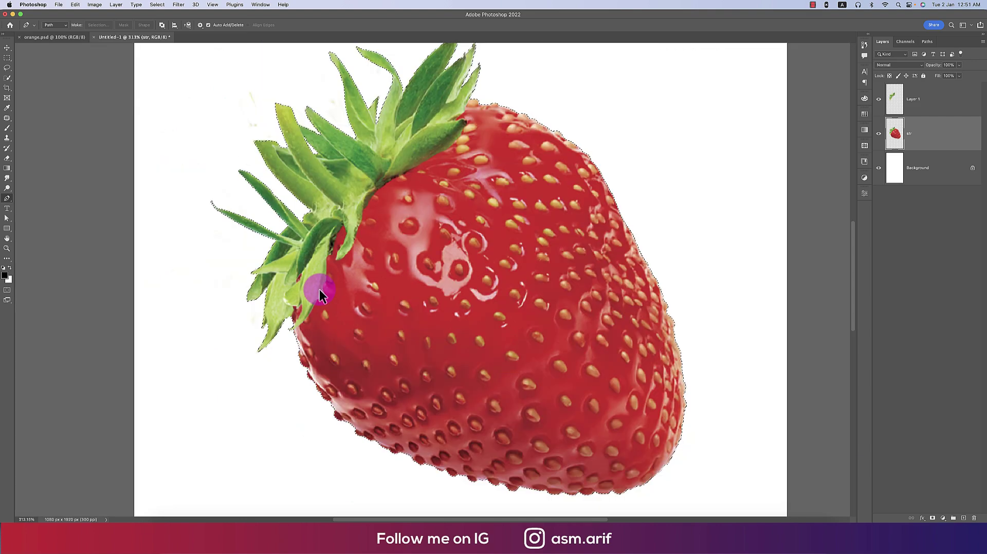
click(7, 68)
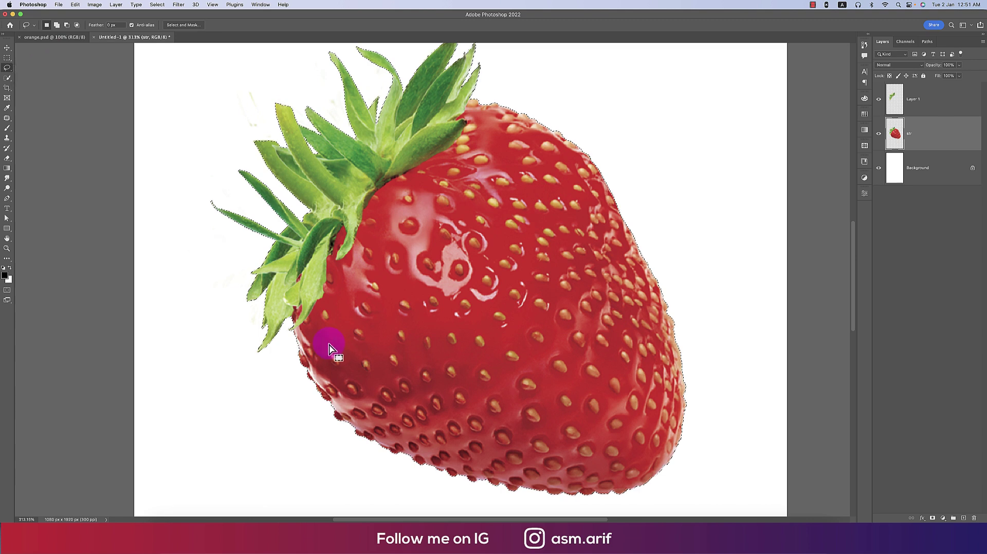
scroll(298, 319, up, 3)
drag(288, 319, 291, 304)
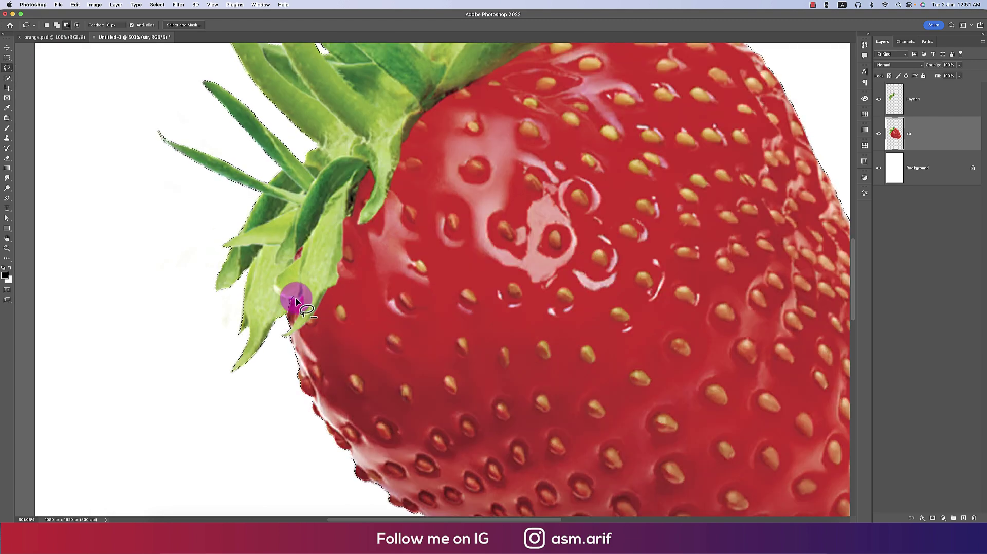
scroll(306, 295, down, 5)
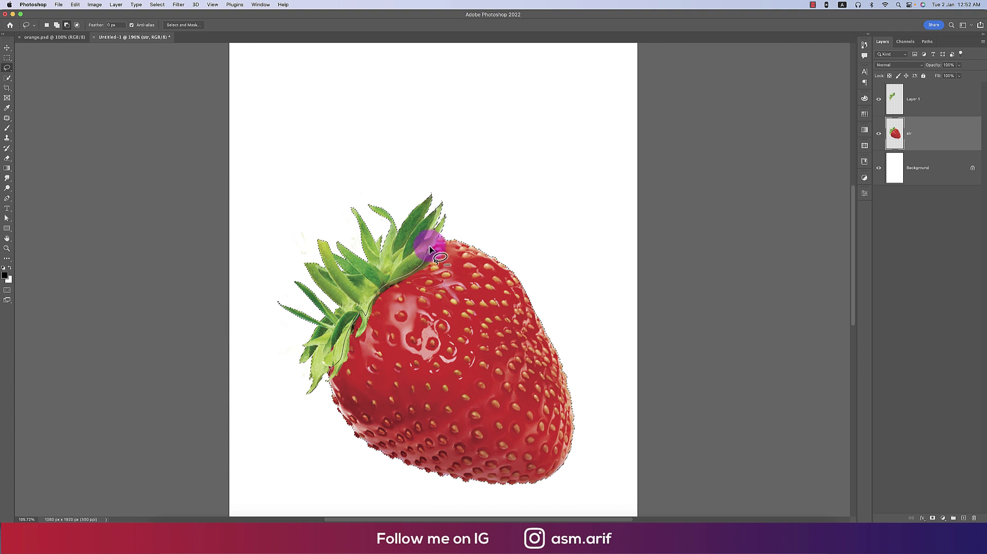
mouse_move(441, 238)
mouse_down()
mouse_move(452, 194)
mouse_move(289, 226)
mouse_move(269, 300)
mouse_move(273, 392)
mouse_move(304, 414)
mouse_move(332, 371)
mouse_up()
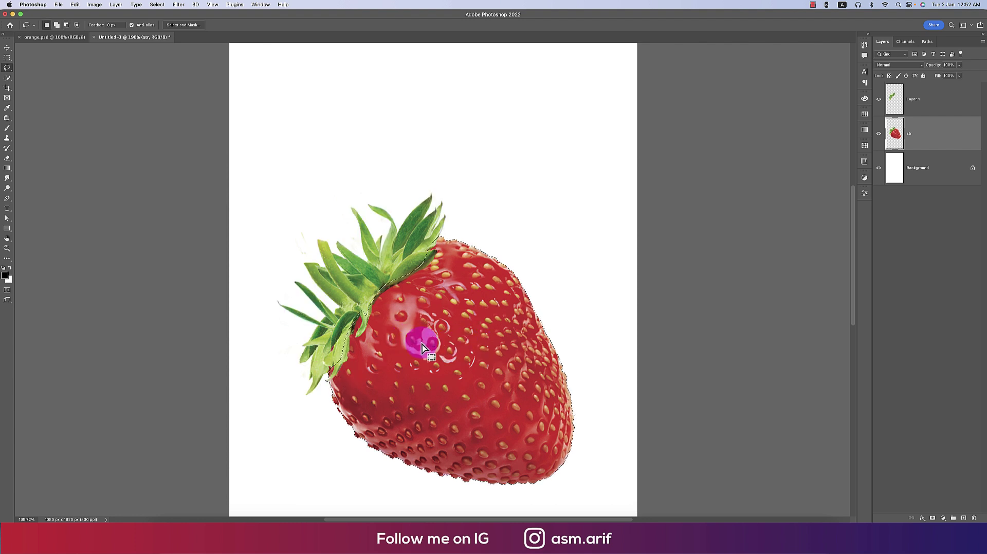
Copy the leafless body to Layer 2 and toggle layer visibility to check it.
key(super+j)
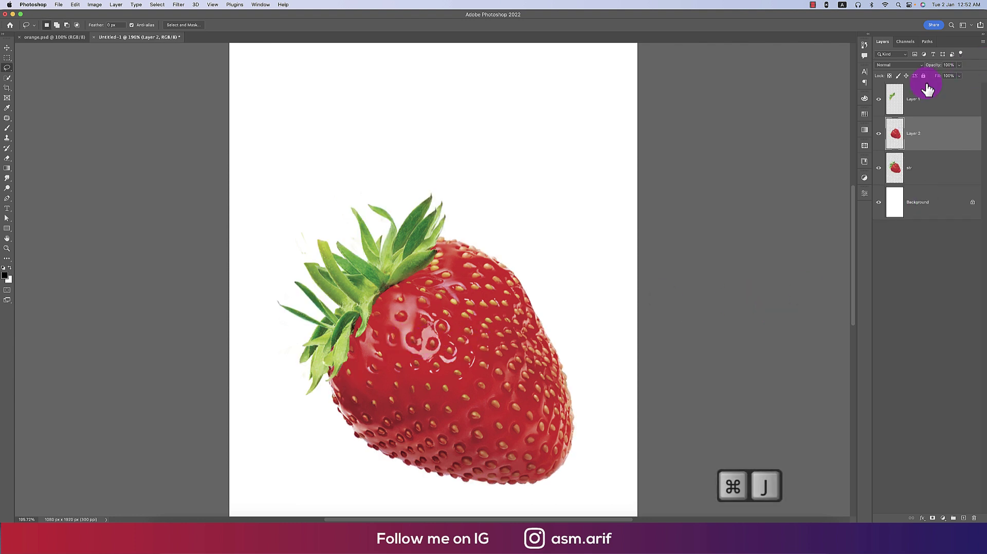
click(879, 135)
click(879, 98)
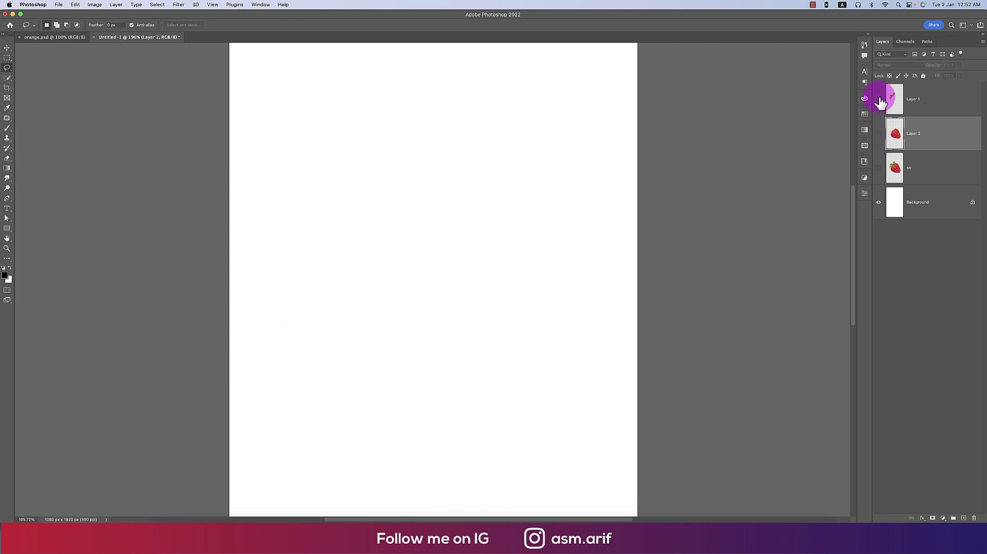
click(881, 134)
scroll(514, 229, down, 5)
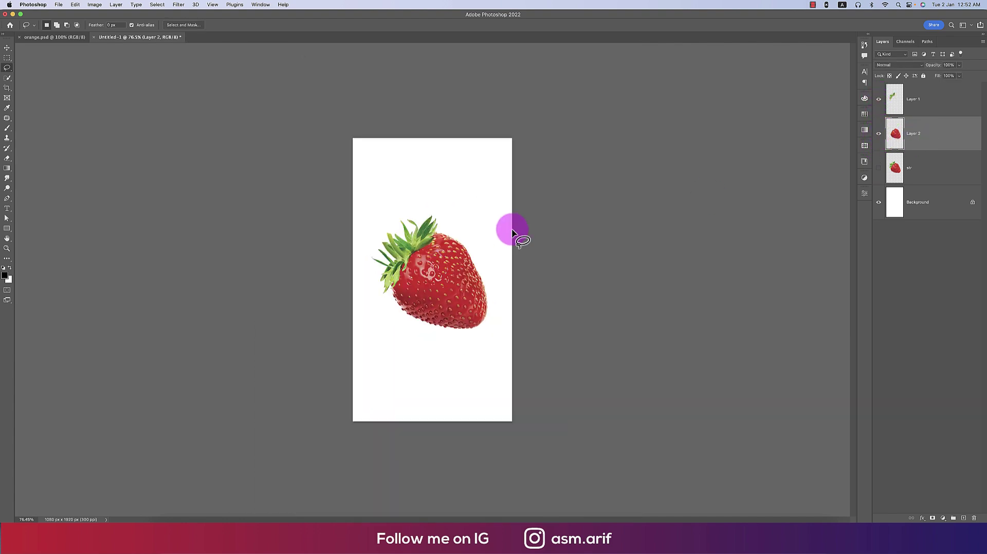
In orange.psd, show and copy Layer 4 and Layer 5 (bokeh background and wooden floor).
click(923, 177)
click(54, 38)
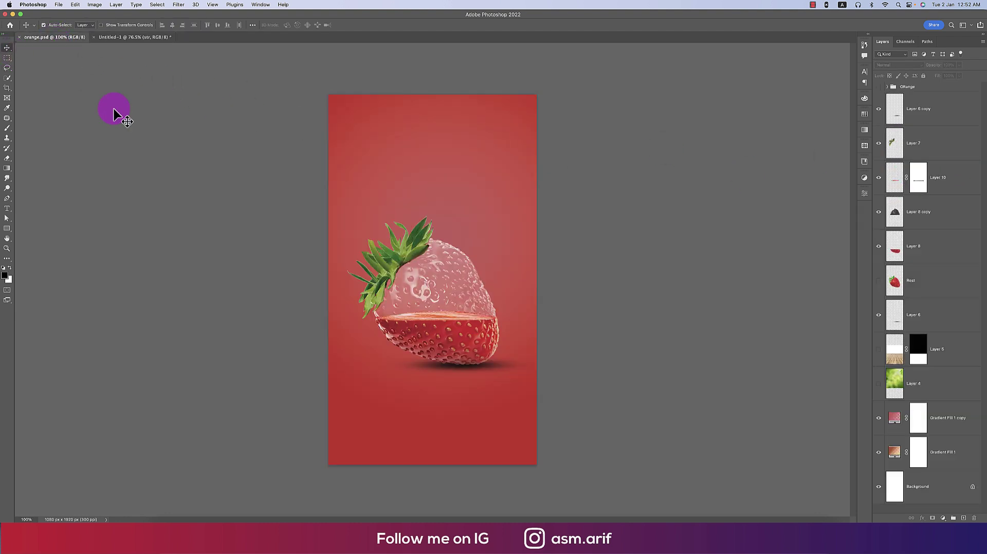
click(933, 389)
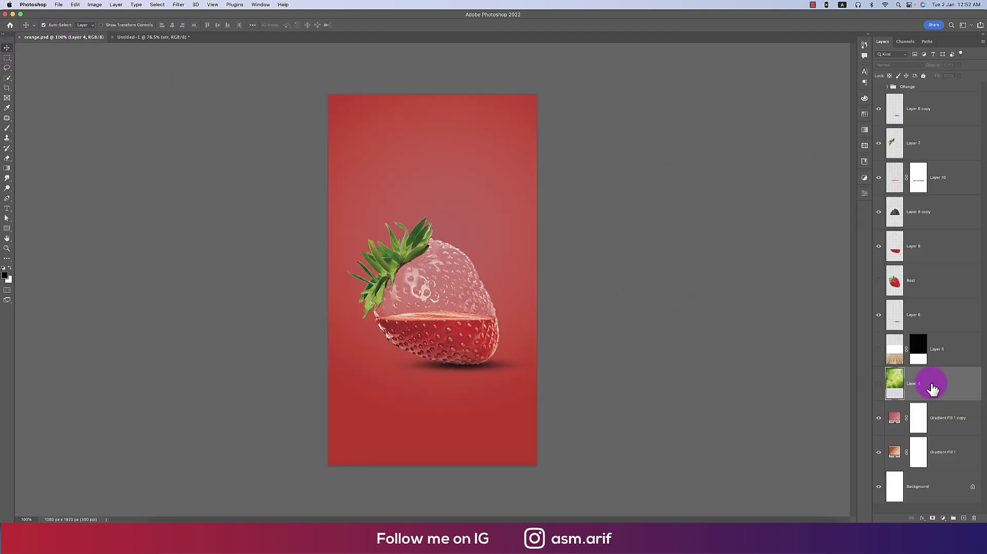
click(879, 383)
click(880, 350)
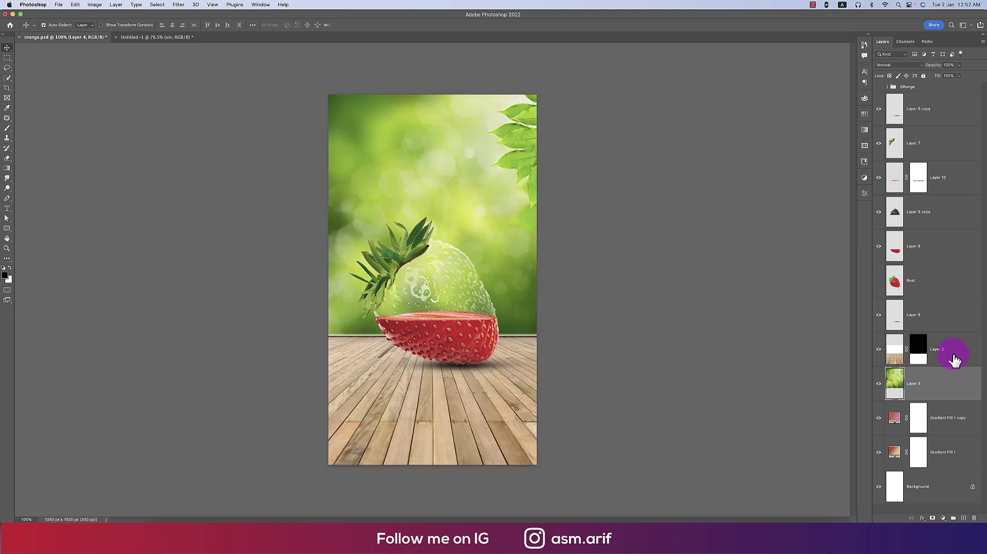
super+click(968, 355)
key(super+c)
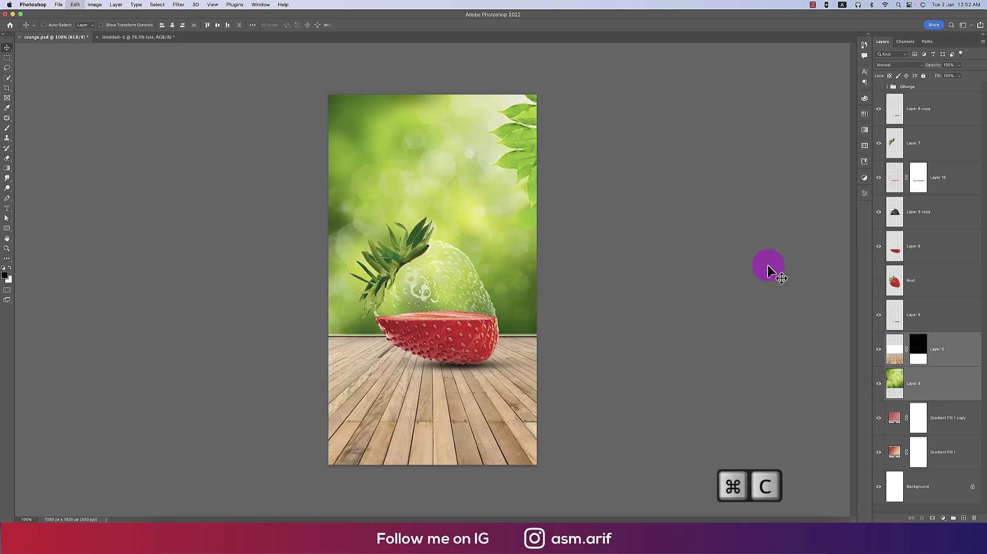
click(166, 37)
Paste the bokeh backdrop and floor, then move and stretch them to fill the canvas.
key(super+v)
drag(443, 254, 481, 252)
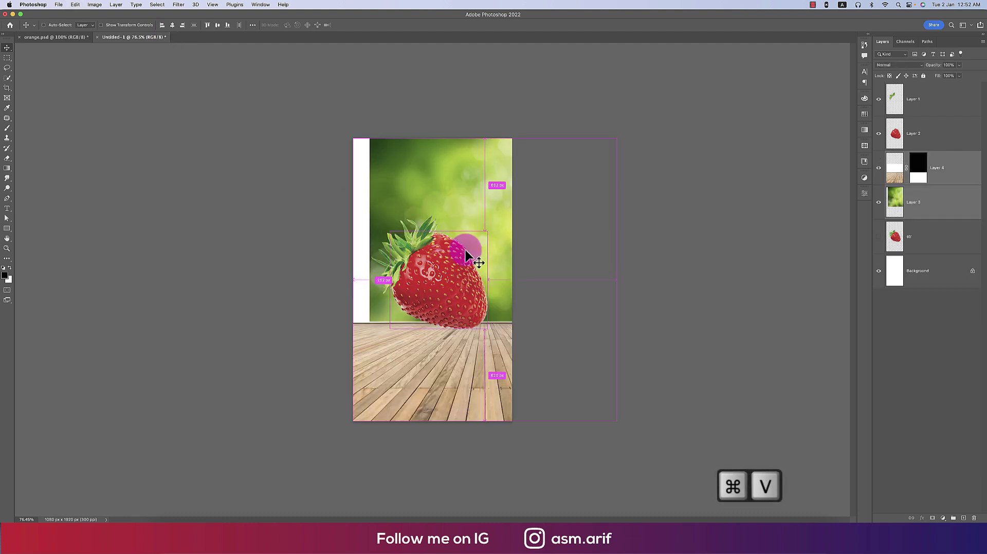
key(super+t)
drag(459, 273, 448, 240)
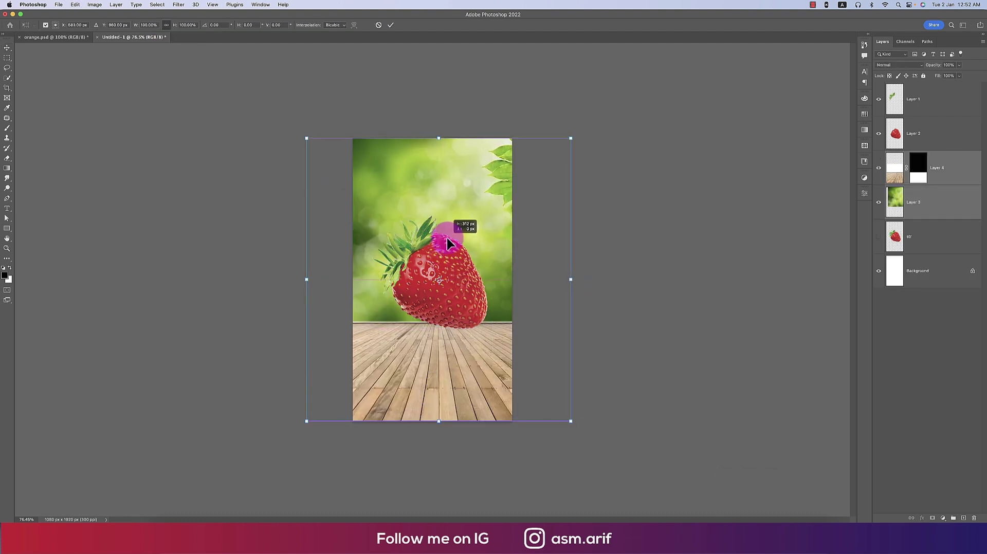
drag(447, 243, 447, 225)
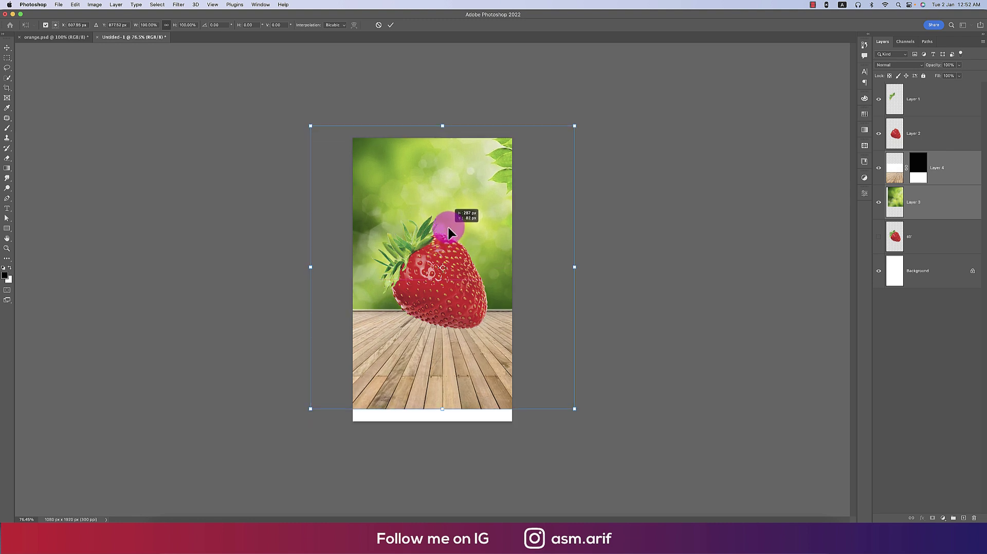
drag(444, 410, 444, 421)
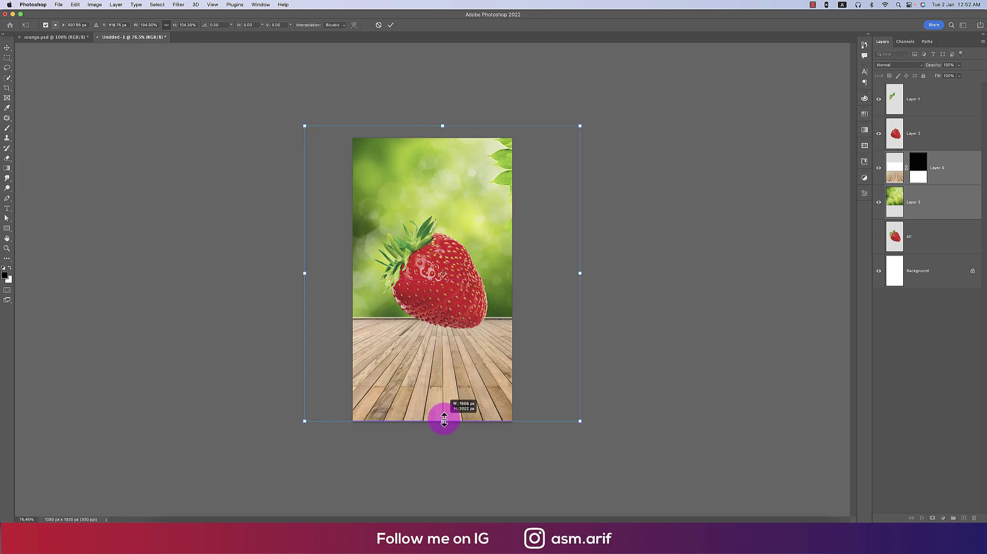
drag(442, 112, 441, 103)
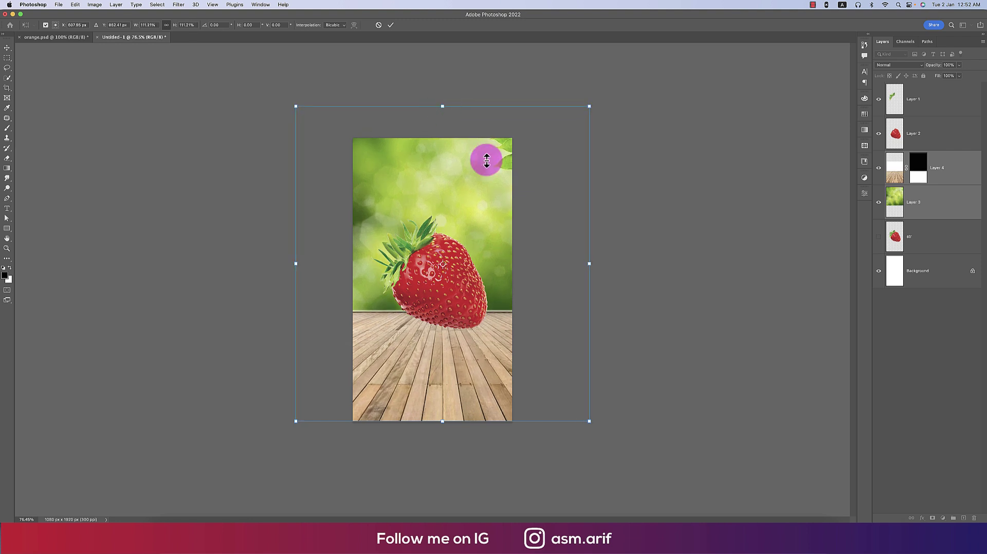
key(Return)
click(945, 172)
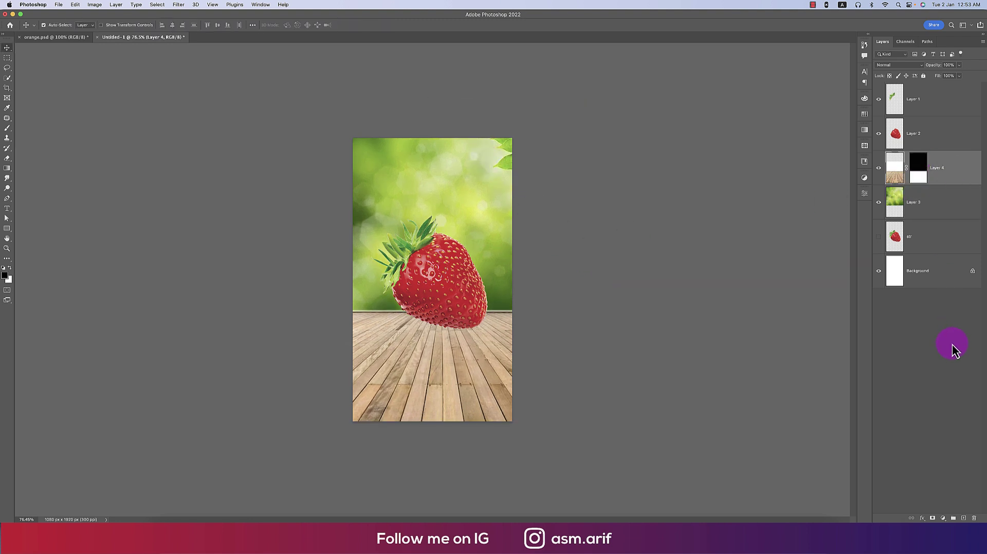
Paint a black shadow on a new layer above the floor and squash it flat.
click(965, 519)
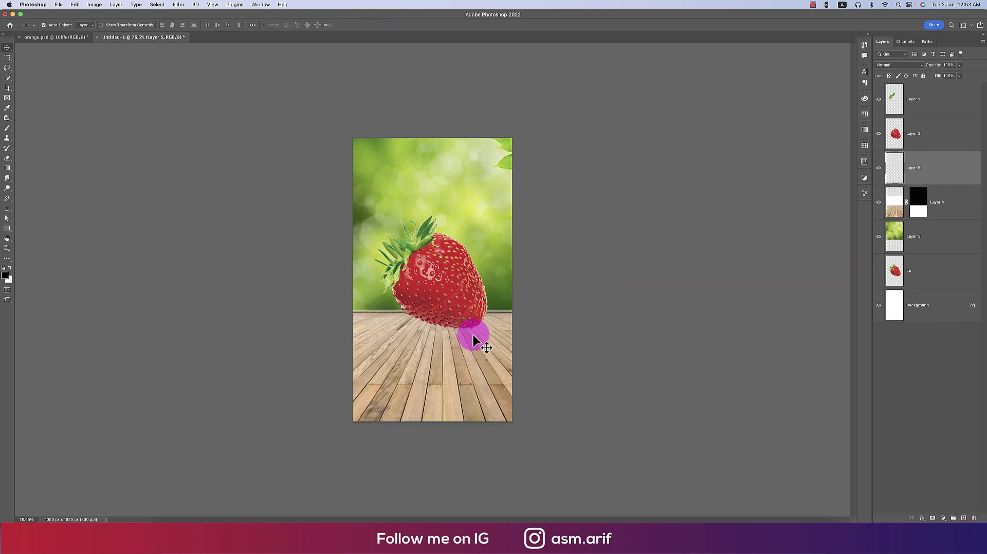
click(8, 128)
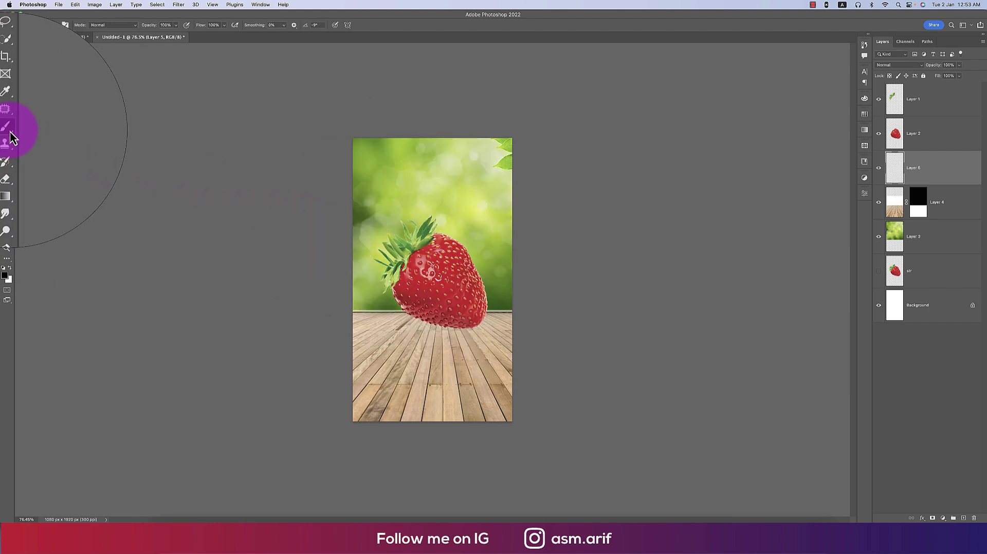
key(ctrl+t)
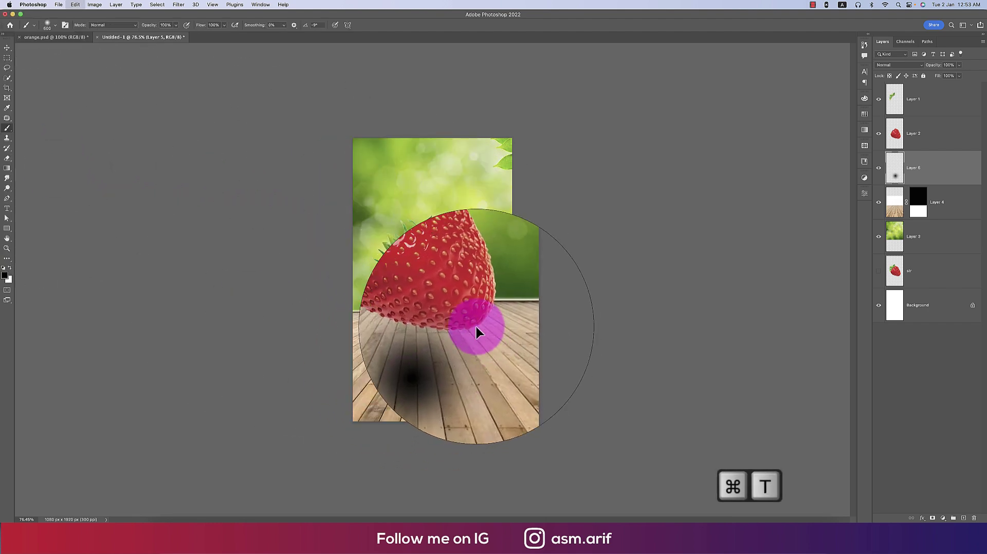
mouse_move(439, 293)
mouse_down()
mouse_move(443, 409)
mouse_move(478, 330)
mouse_up()
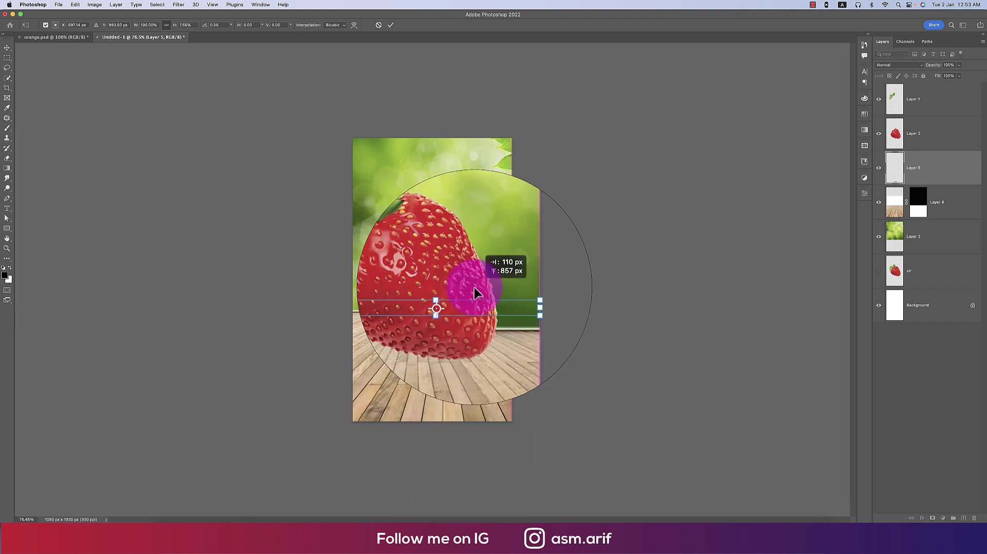
key(Return)
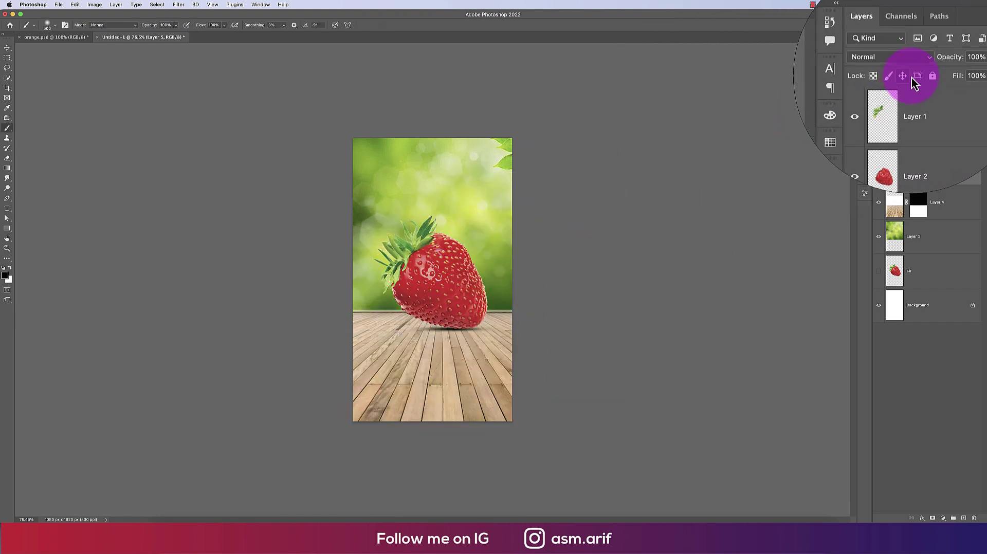
Set the shadow to Multiply at 68% opacity, then duplicate it with 73% fill.
click(900, 65)
click(895, 93)
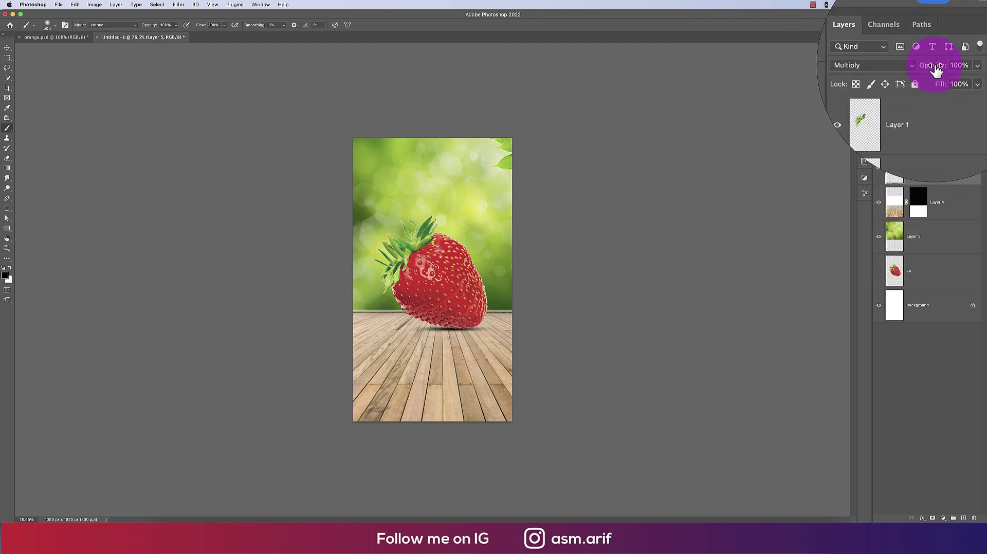
drag(932, 67, 924, 70)
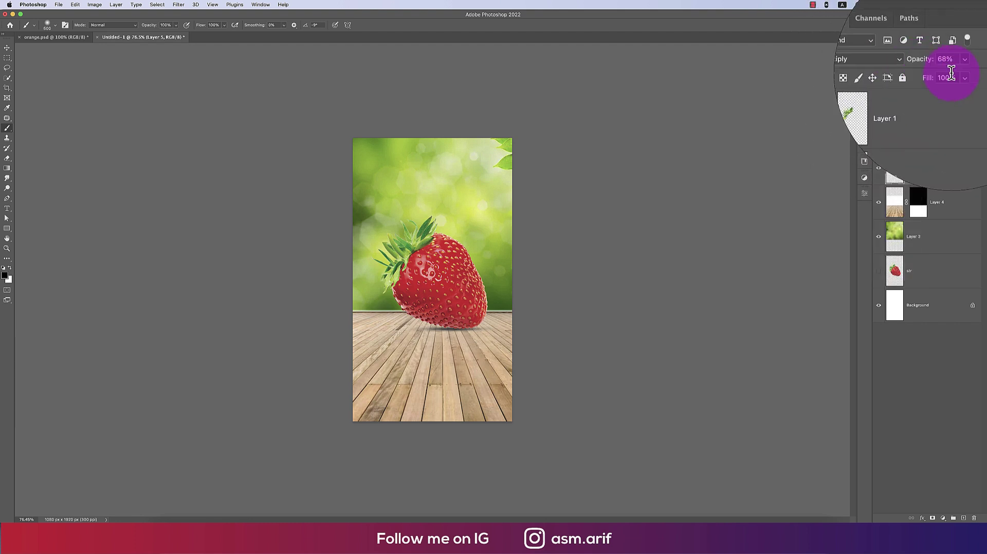
key(super+j)
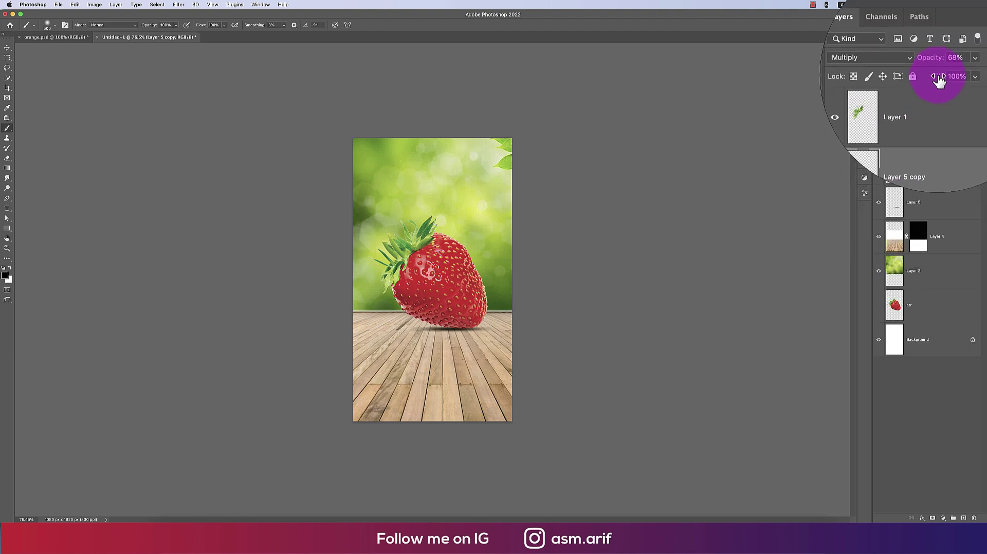
drag(967, 78, 929, 82)
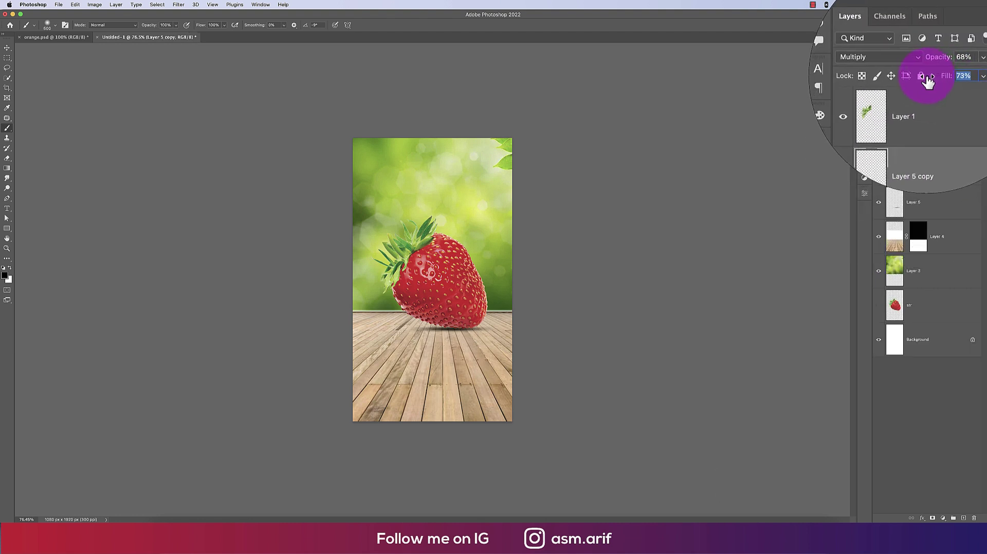
click(7, 47)
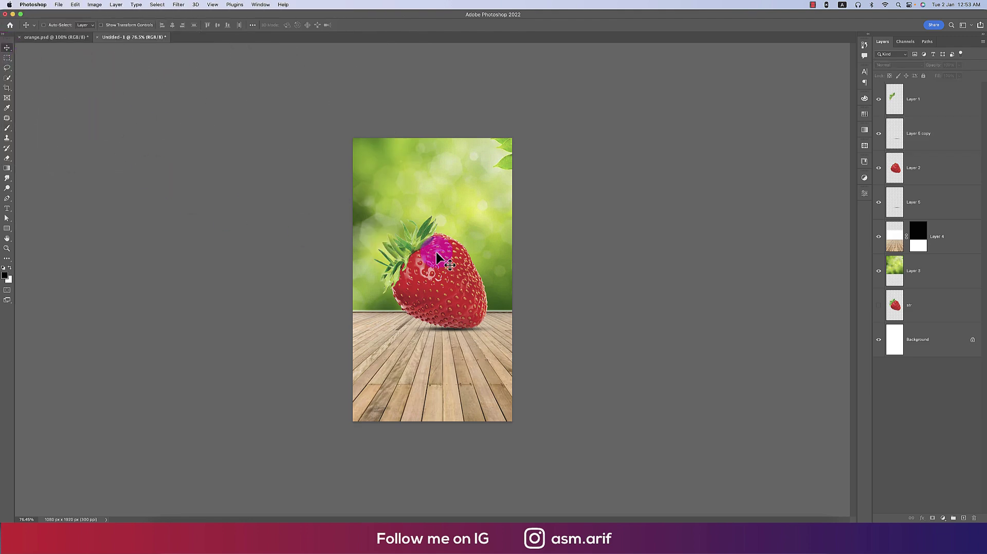
Duplicate Layer 2 and copy the strawberry's upper half onto its own layer.
scroll(440, 259, up, 5)
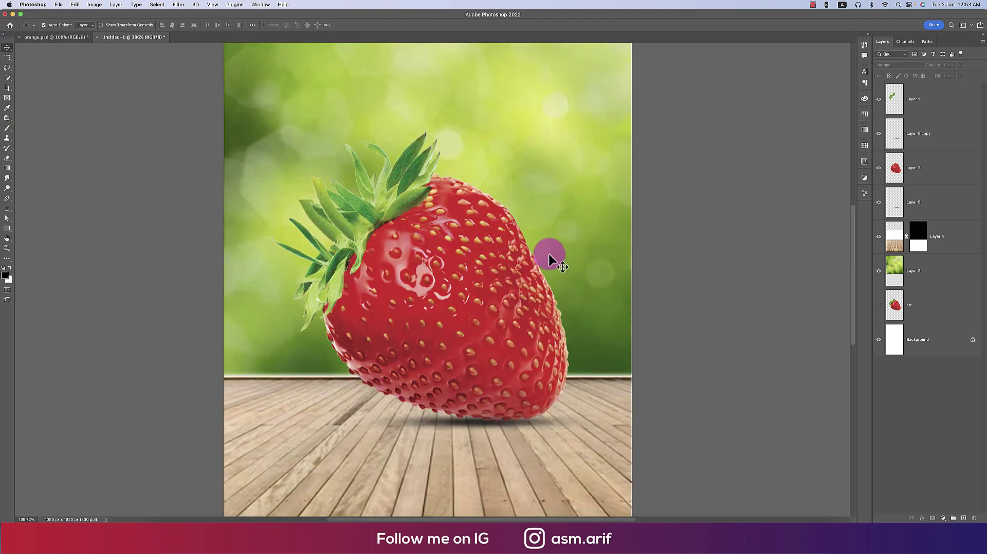
click(928, 165)
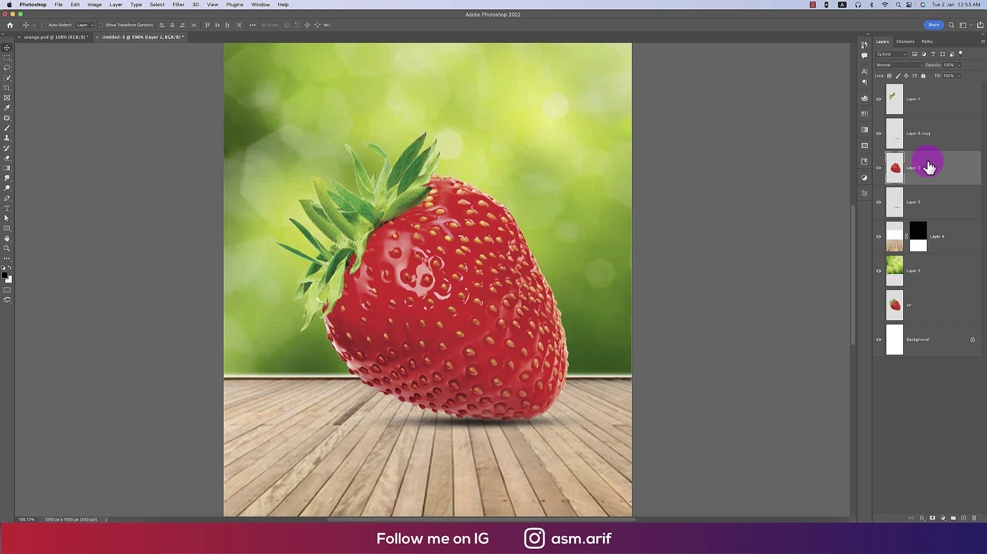
key(super+j)
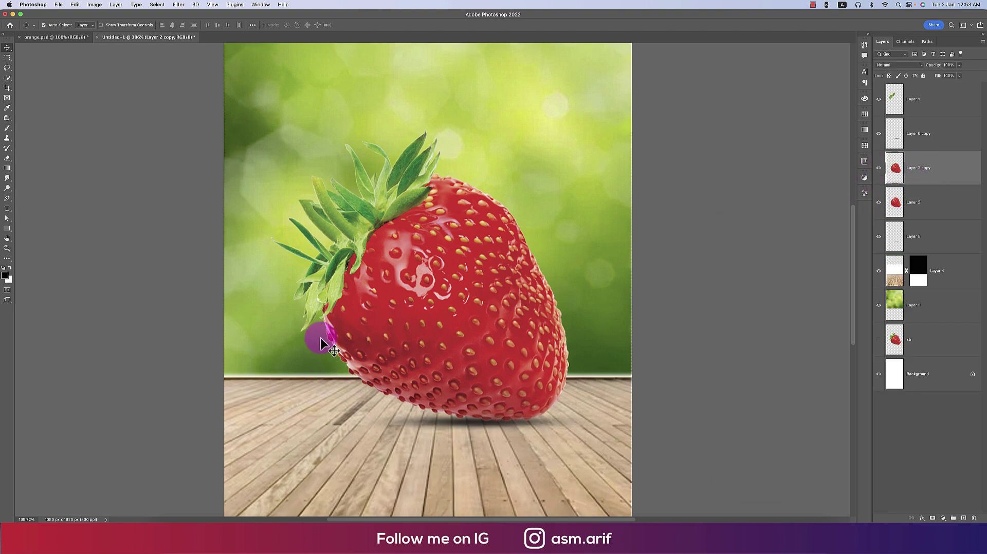
click(7, 57)
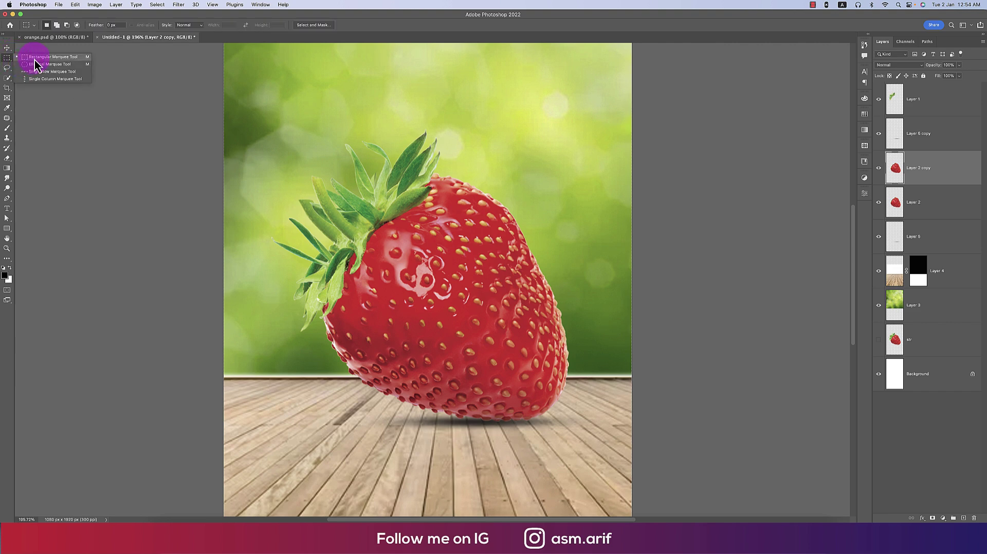
drag(271, 154, 602, 337)
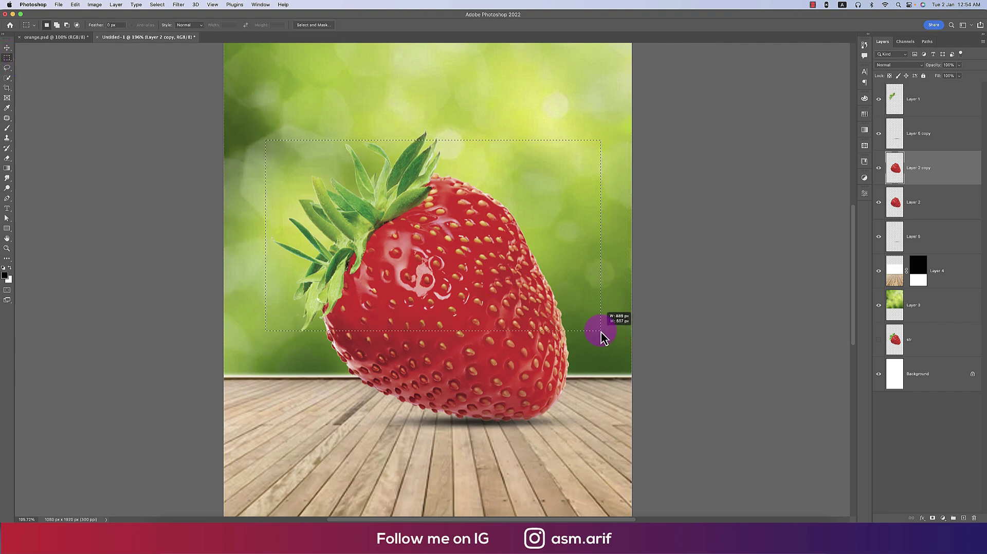
key(ctrl+j)
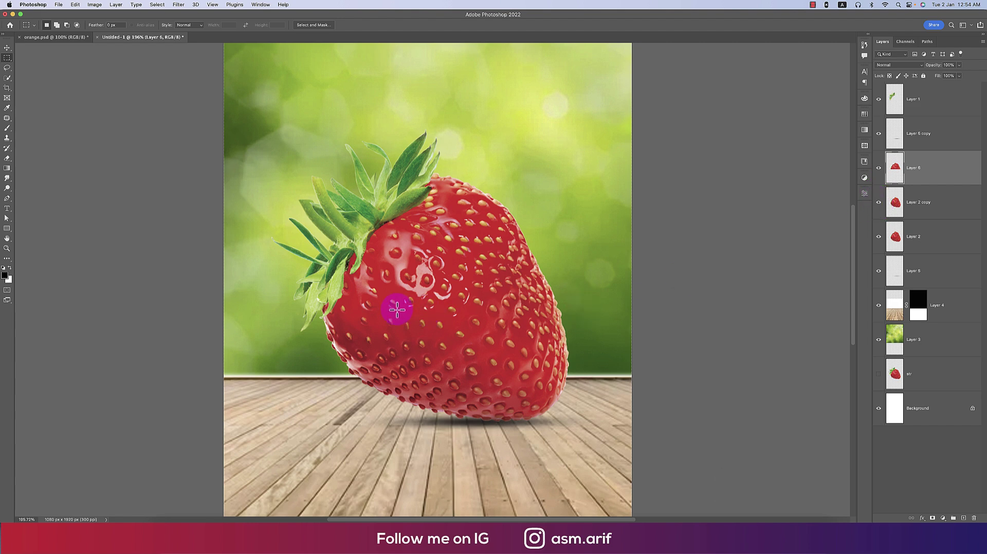
Marquee the strawberry's lower half on Layer 2 copy and copy it to a new layer.
click(879, 202)
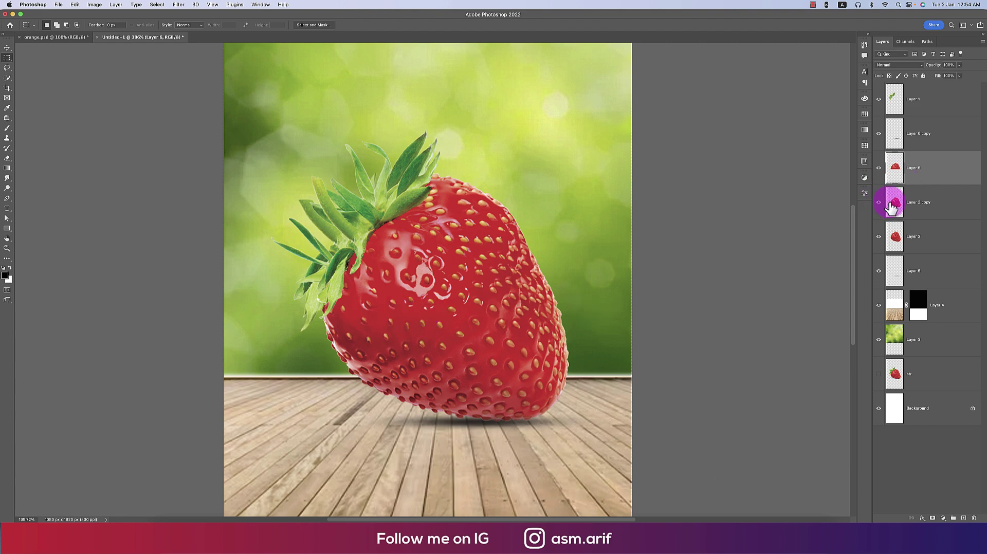
click(879, 236)
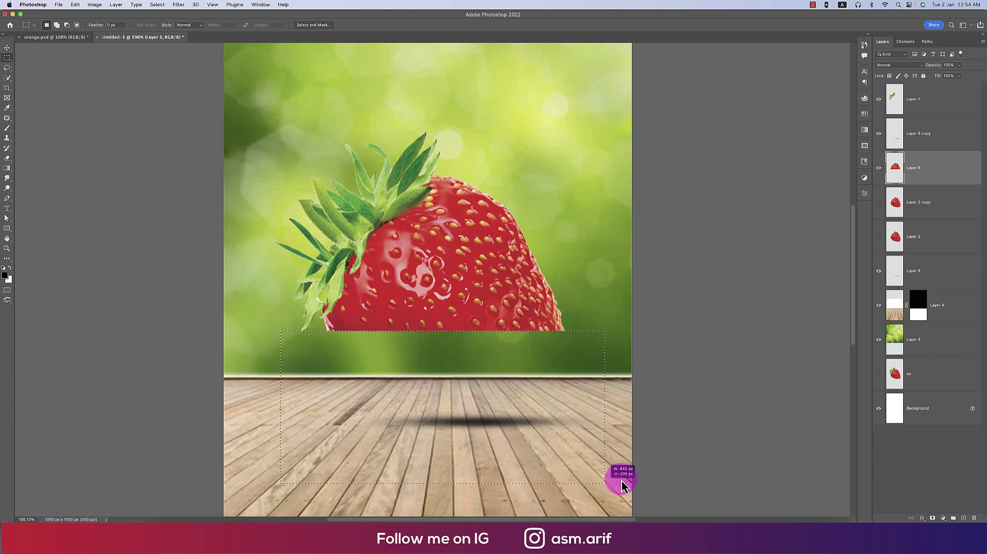
drag(334, 336, 649, 441)
click(879, 202)
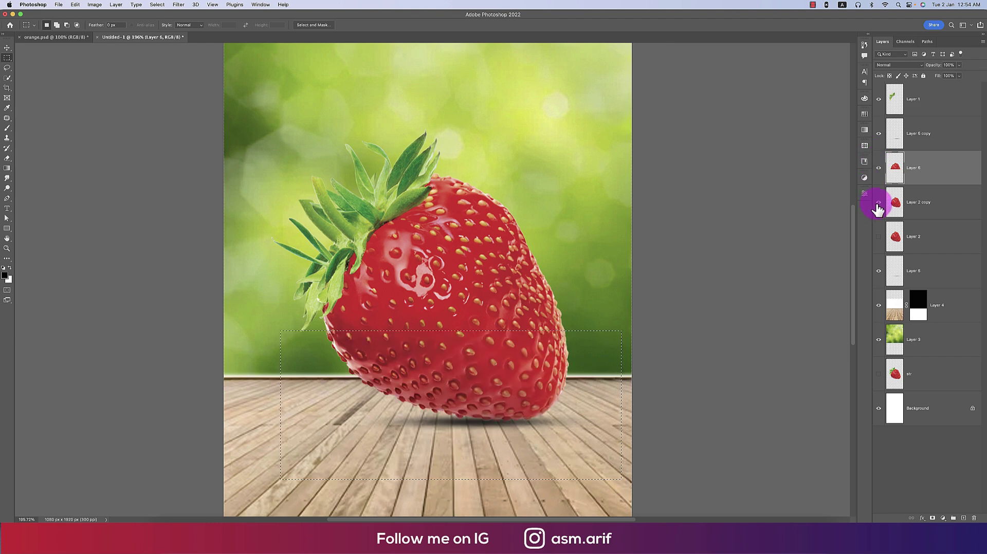
click(917, 203)
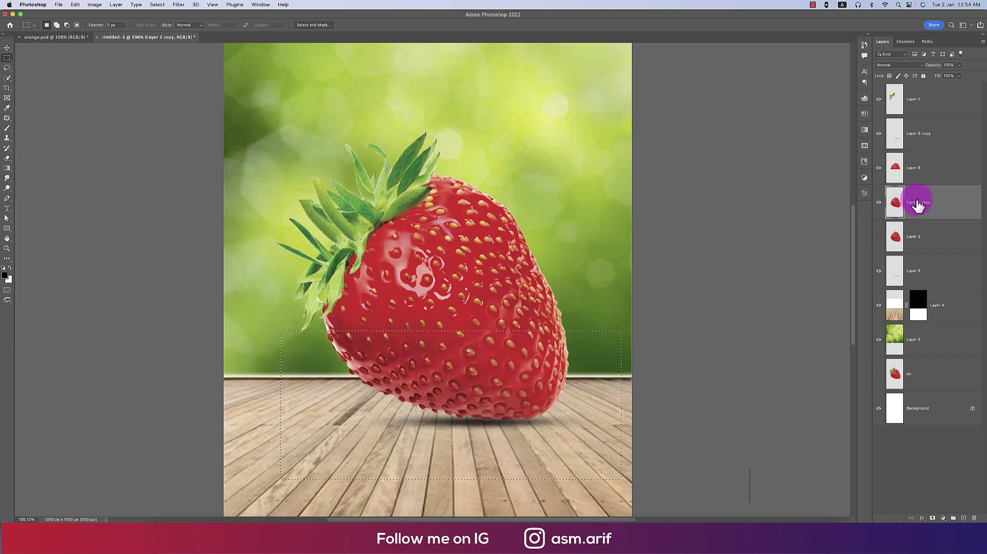
key(Delete)
key(super+z)
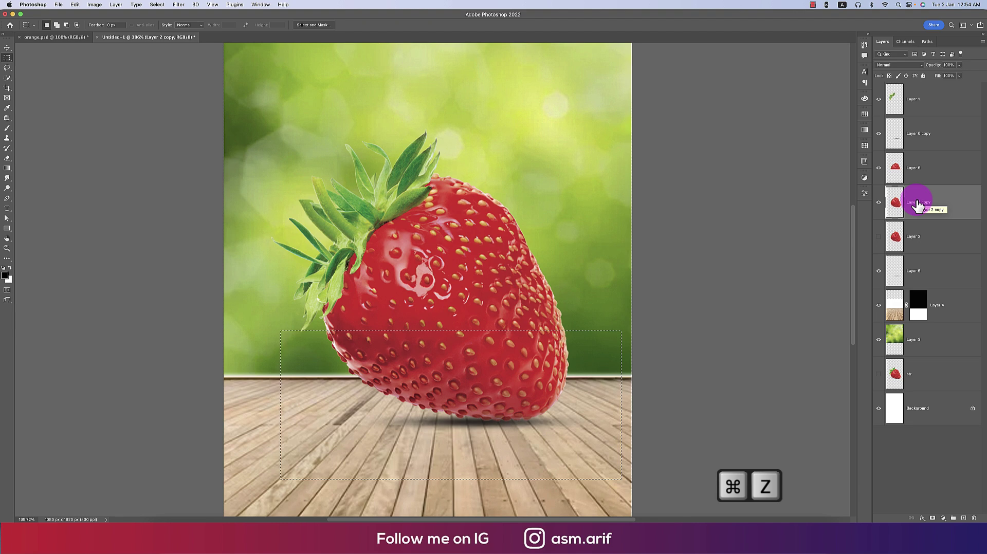
key(super+j)
Toggle layer visibility to compare the upper and lower halves.
click(880, 238)
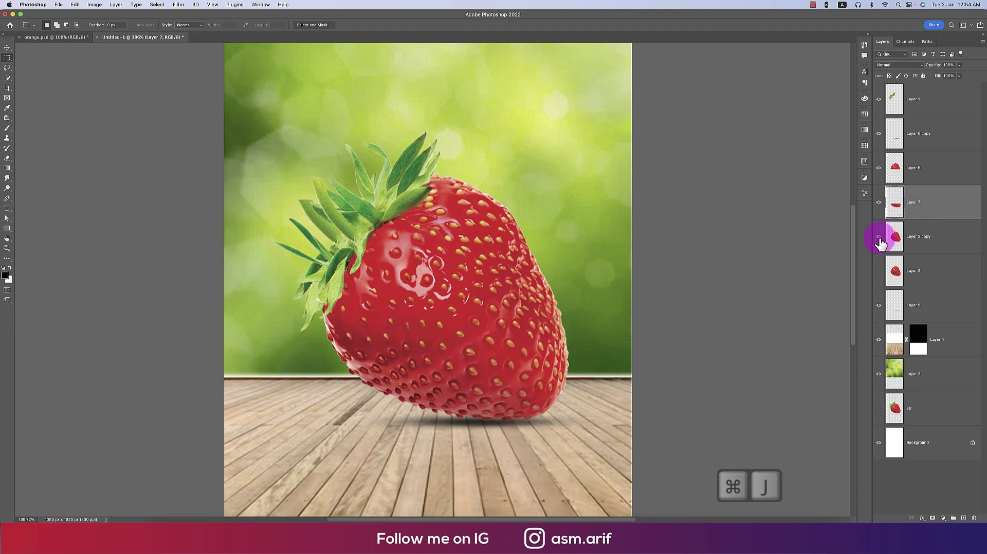
click(878, 167)
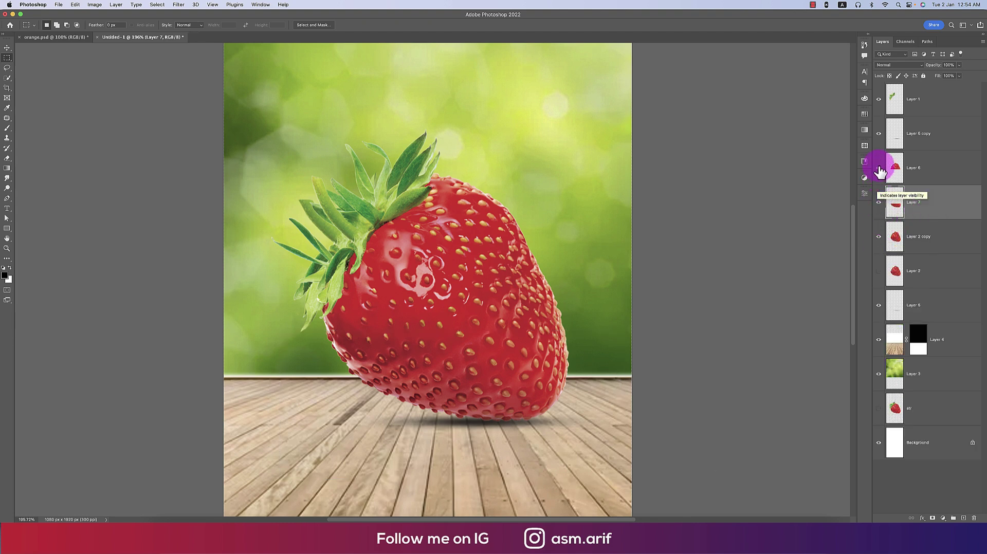
click(877, 270)
click(880, 237)
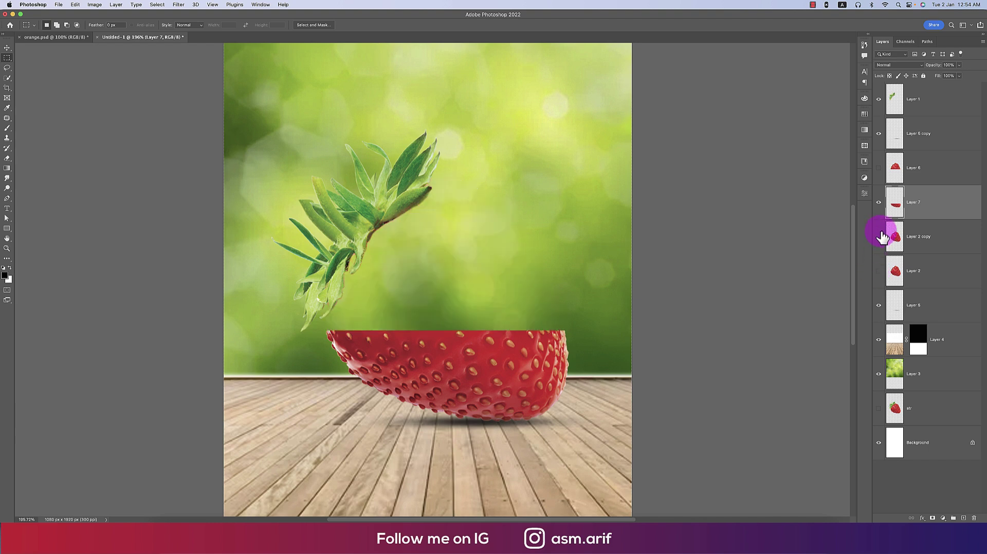
click(881, 168)
click(881, 168)
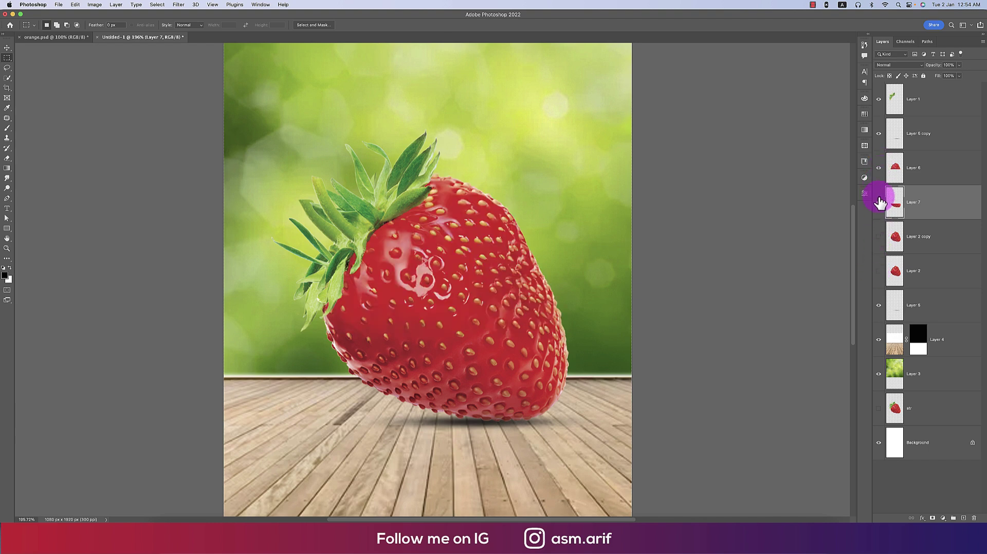
click(879, 203)
click(880, 203)
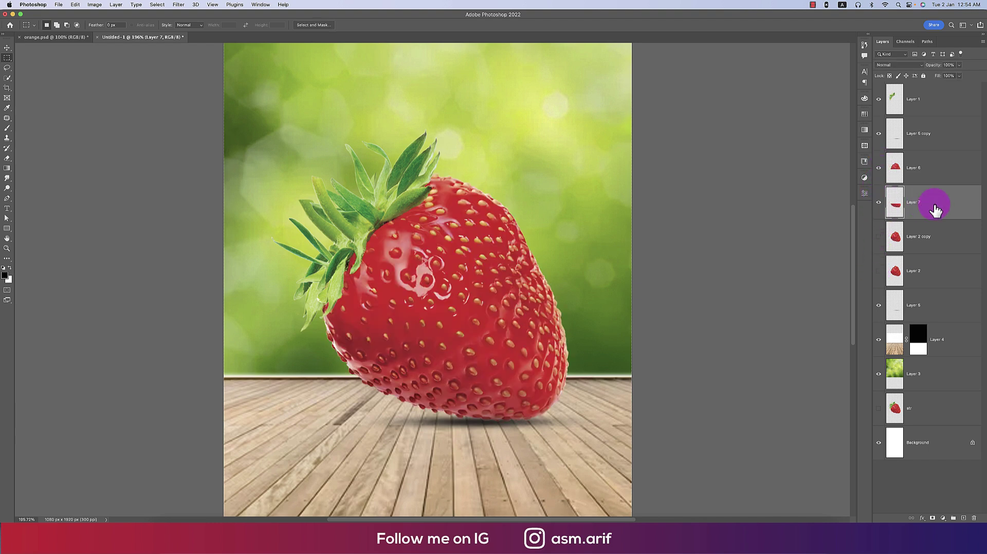
Set the upper-half layer's blend mode to Screen.
click(930, 174)
click(901, 65)
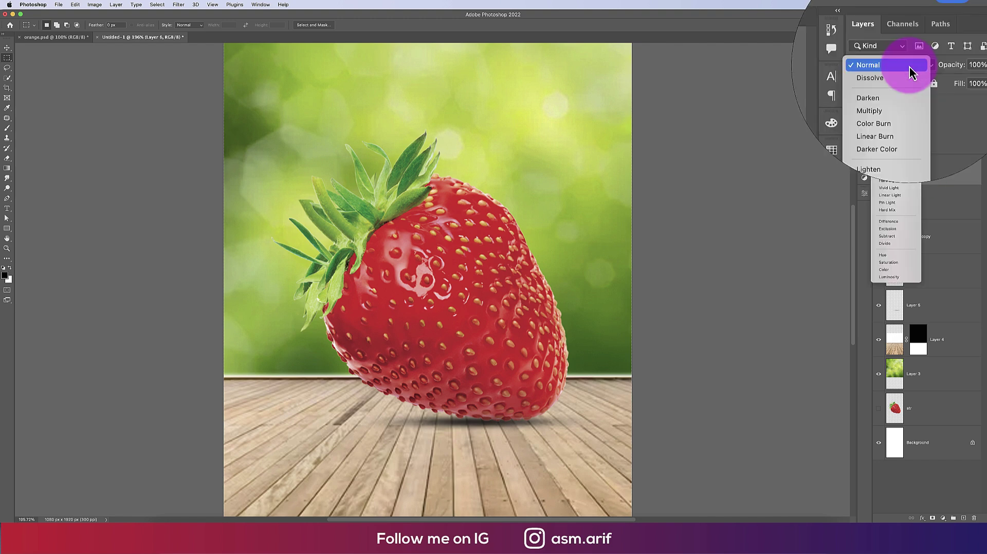
click(895, 140)
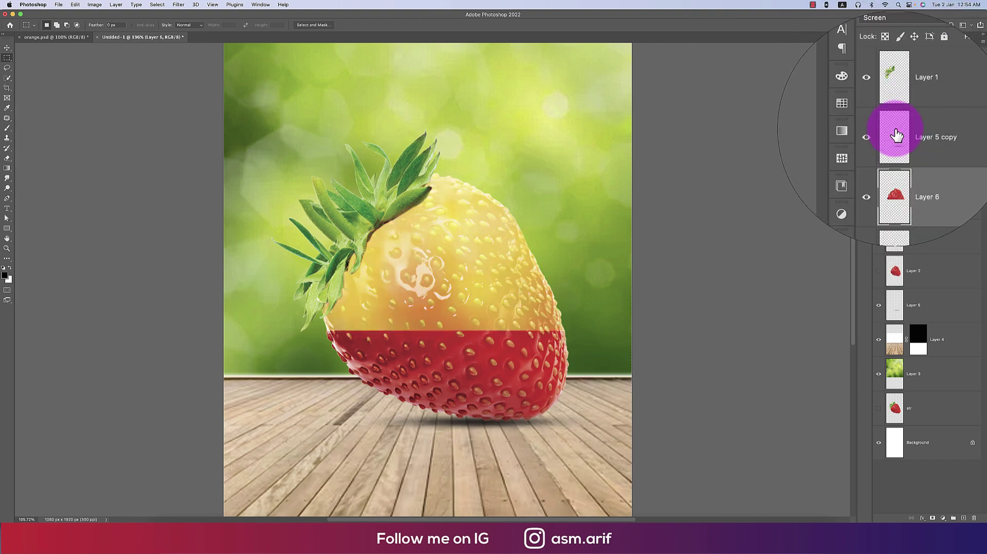
Drop the upper half's saturation to minimum with Hue/Saturation.
key(super+u)
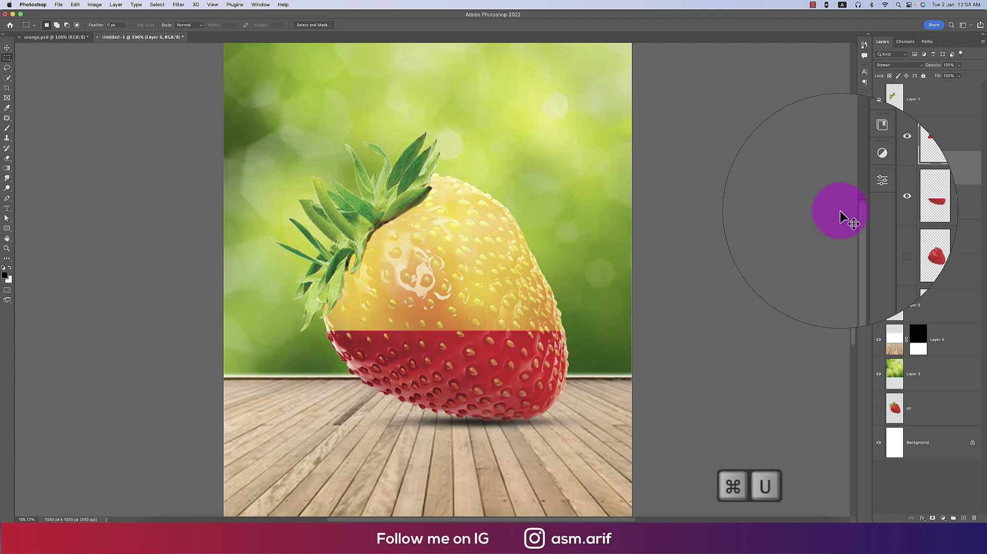
drag(624, 216, 540, 220)
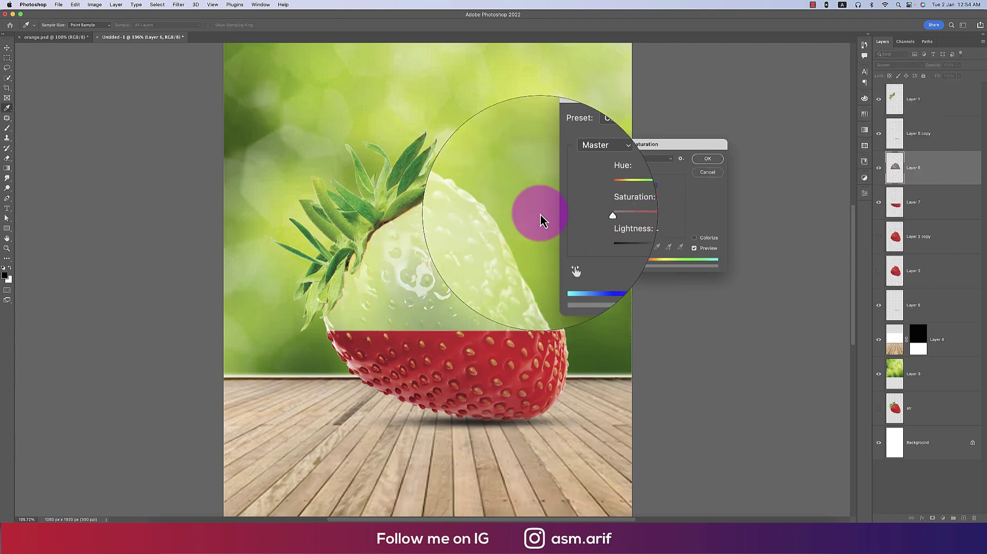
click(710, 162)
key(m)
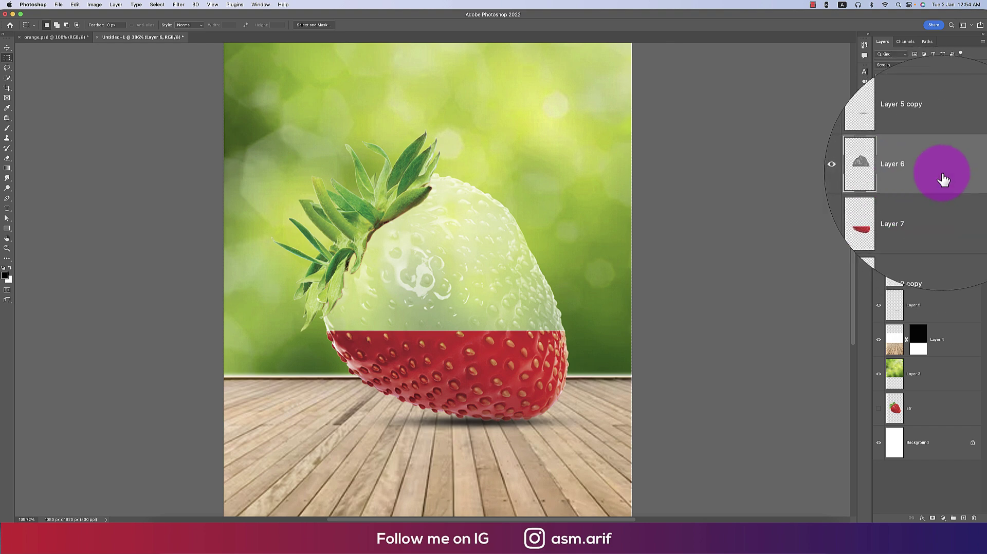
Apply Levels to the upper half with the black input slider at about 93.
key(super+l)
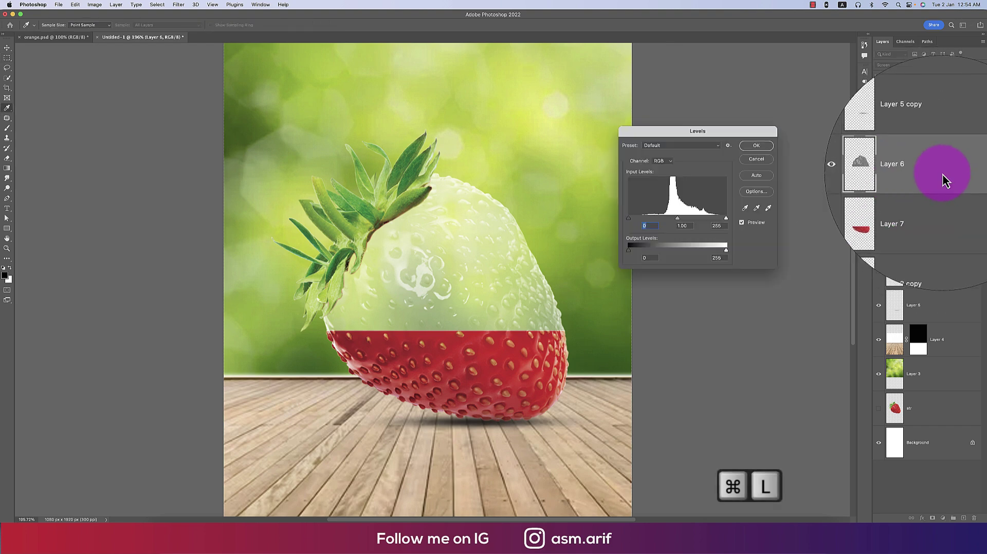
drag(630, 226, 698, 226)
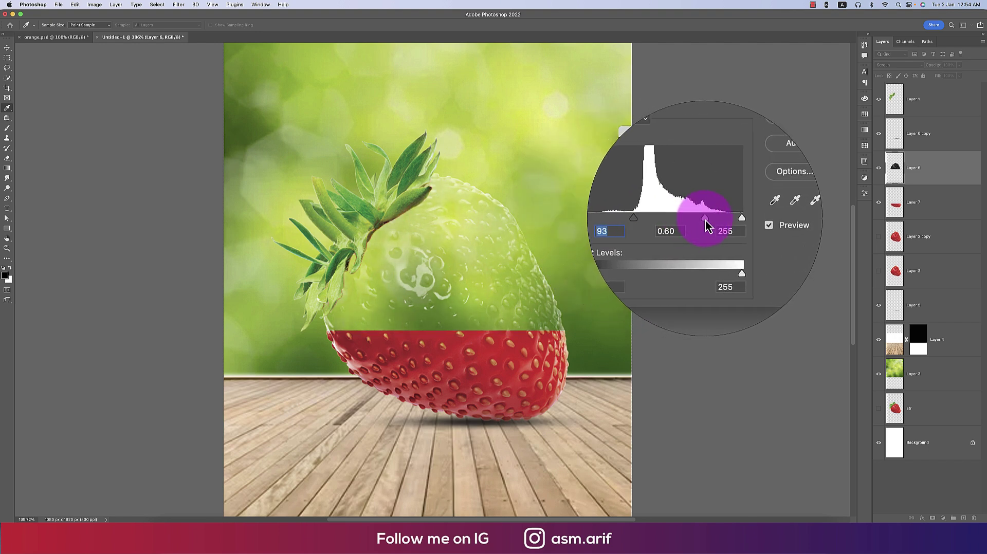
click(754, 136)
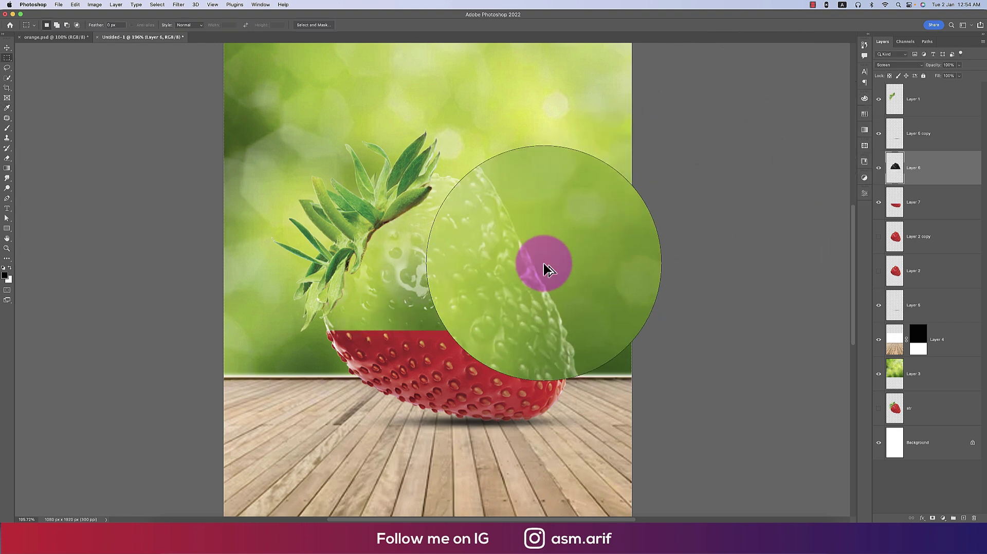
key(super+0)
key(m)
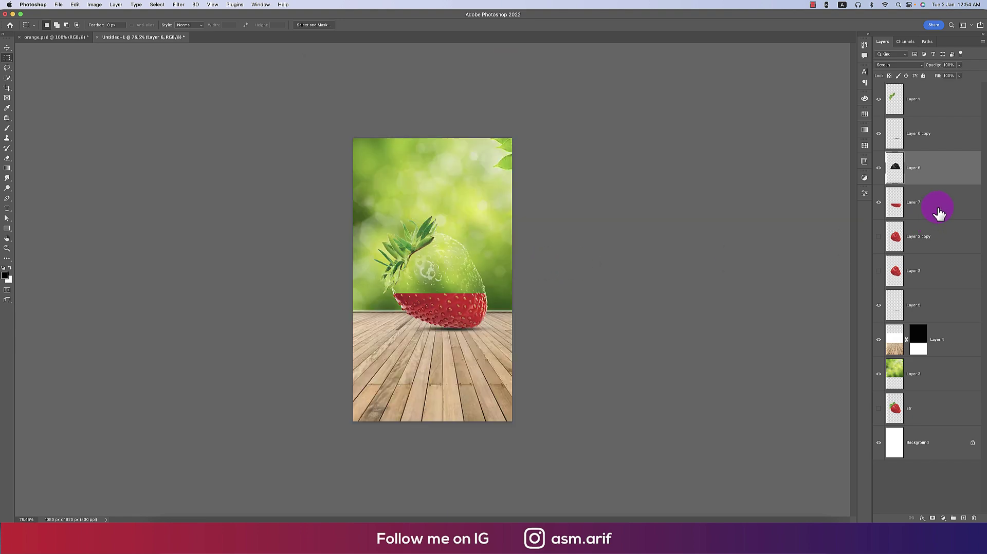
Copy the sliced-strawberry Adobe Stock image from Chrome.
click(934, 206)
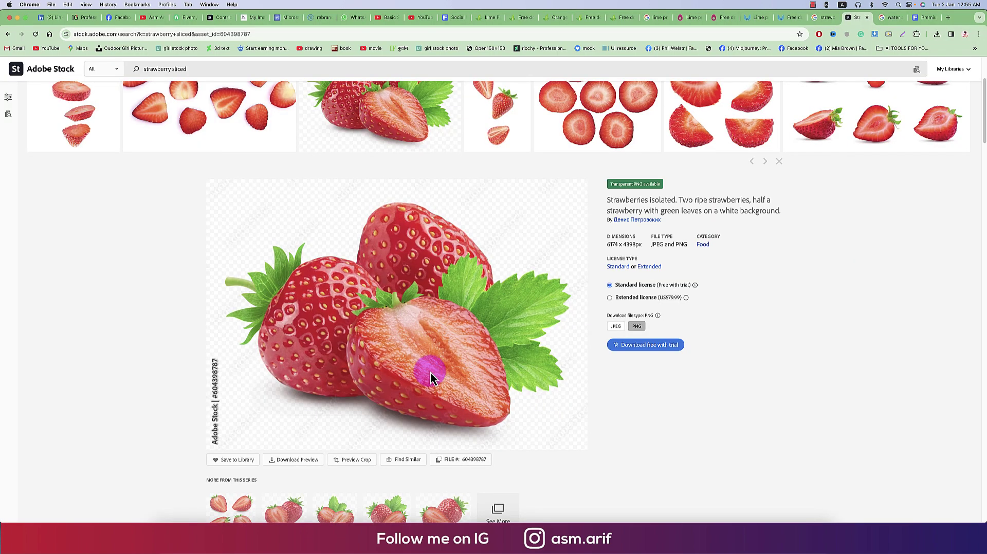
right_click(440, 346)
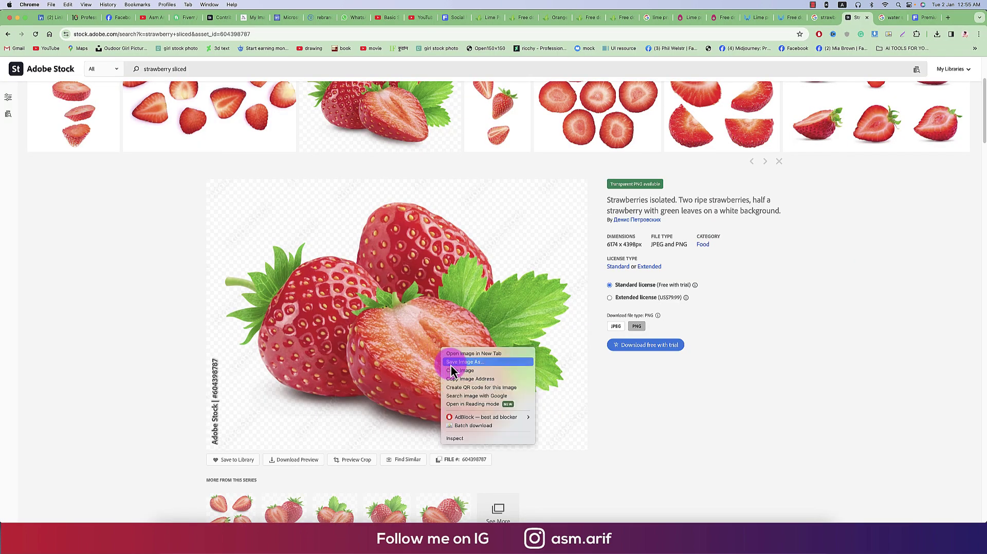
click(453, 368)
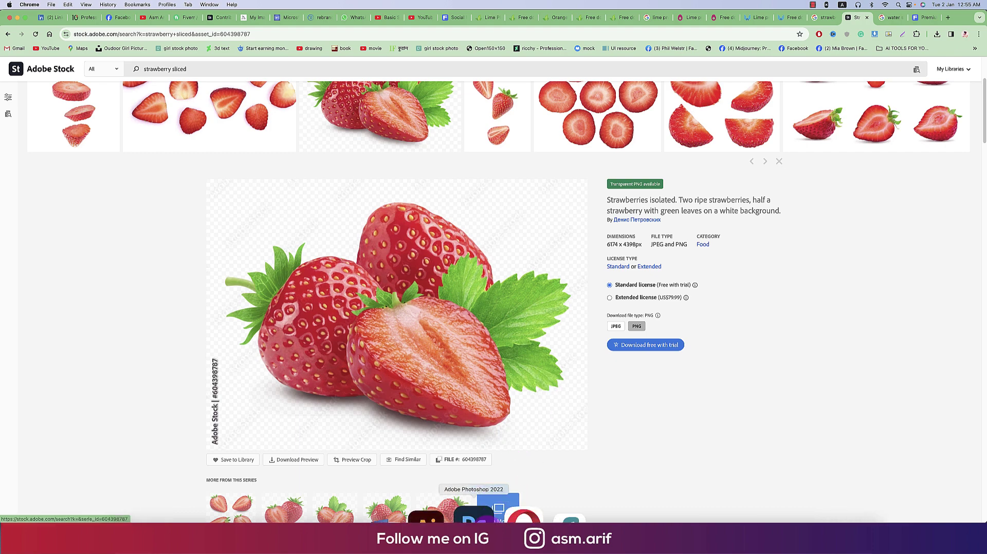
Paste the stock strawberry photo into the composite and lasso-trace its cut half.
click(478, 517)
key(super+v)
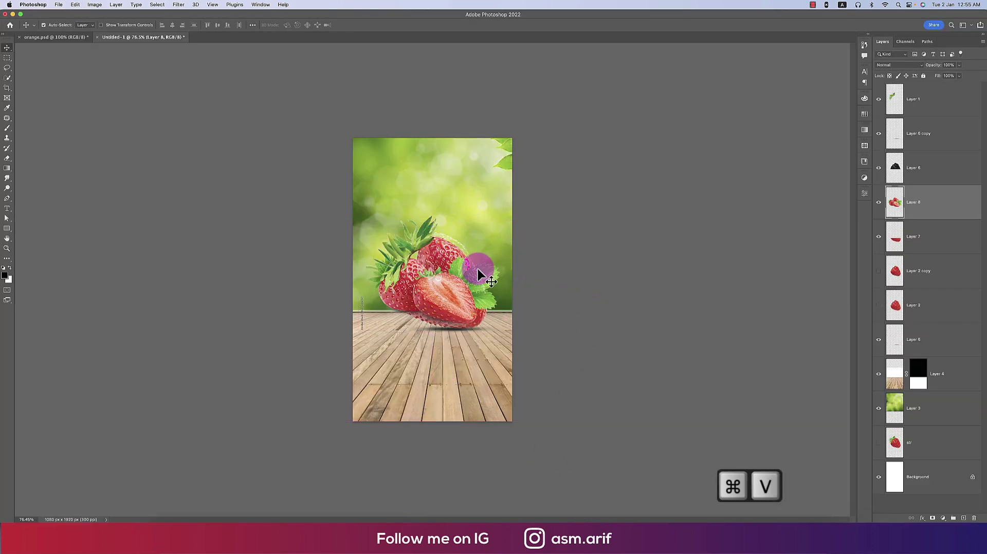
scroll(449, 294, up, 3)
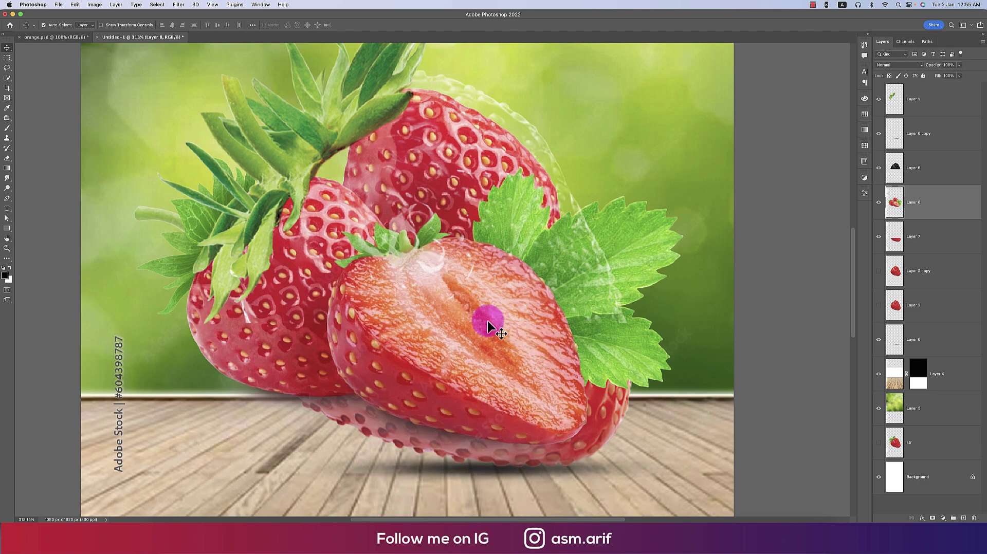
click(8, 80)
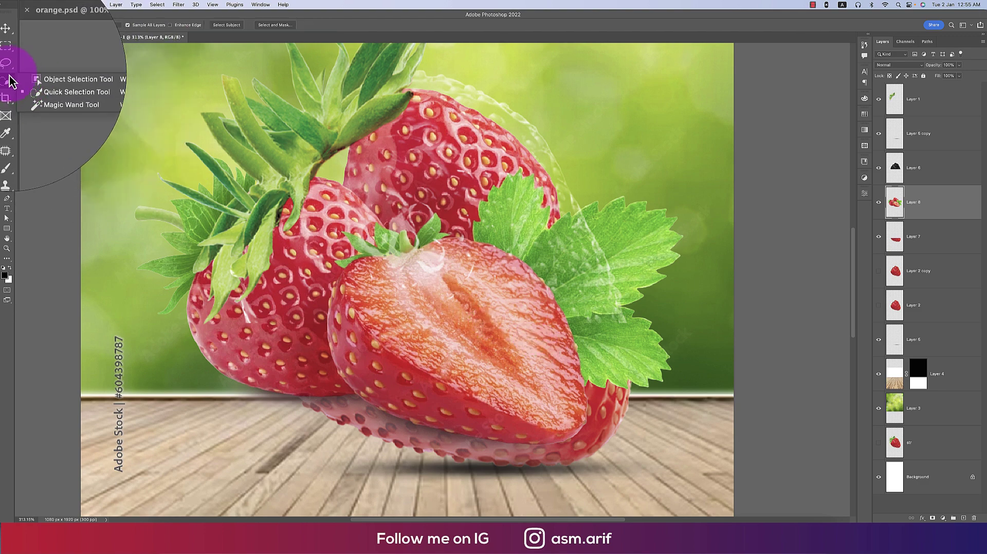
click(7, 68)
mouse_move(393, 258)
mouse_down()
mouse_move(364, 261)
mouse_move(359, 319)
mouse_move(403, 357)
mouse_move(555, 429)
mouse_move(577, 368)
mouse_move(564, 327)
mouse_move(503, 255)
mouse_move(473, 248)
mouse_up()
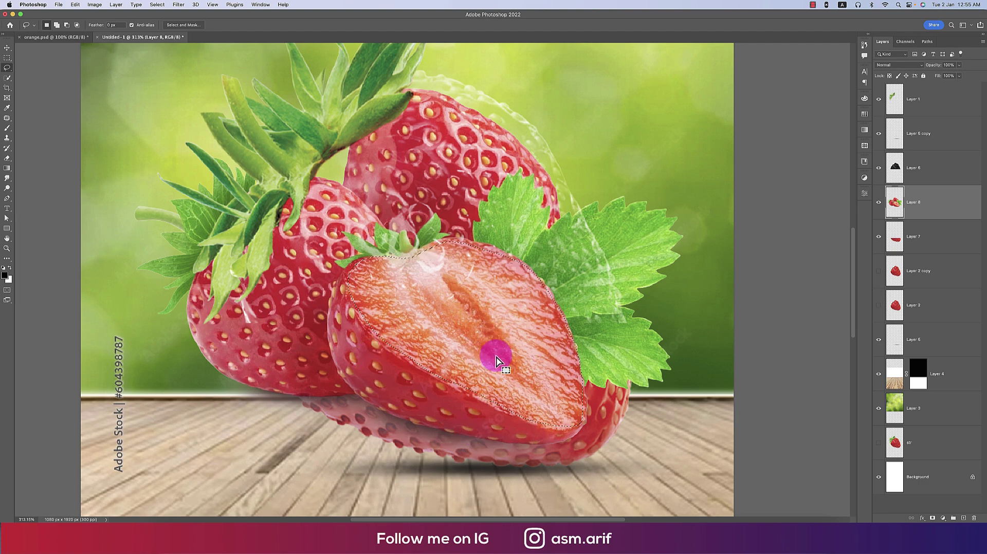
Lift the traced slice onto its own layer and delete the leftover stock photo layer.
key(super+j)
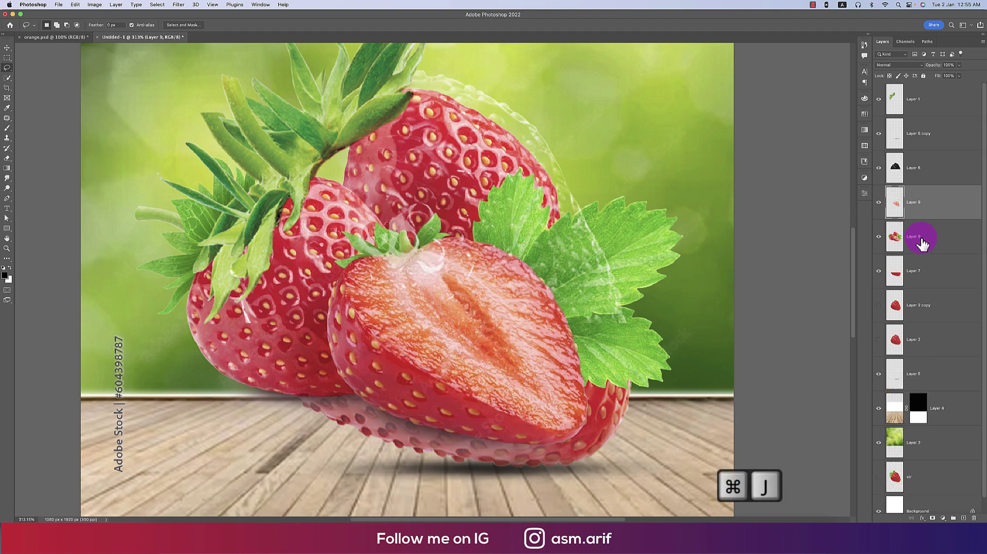
click(922, 244)
key(Delete)
key(super+t)
key(Return)
key(l)
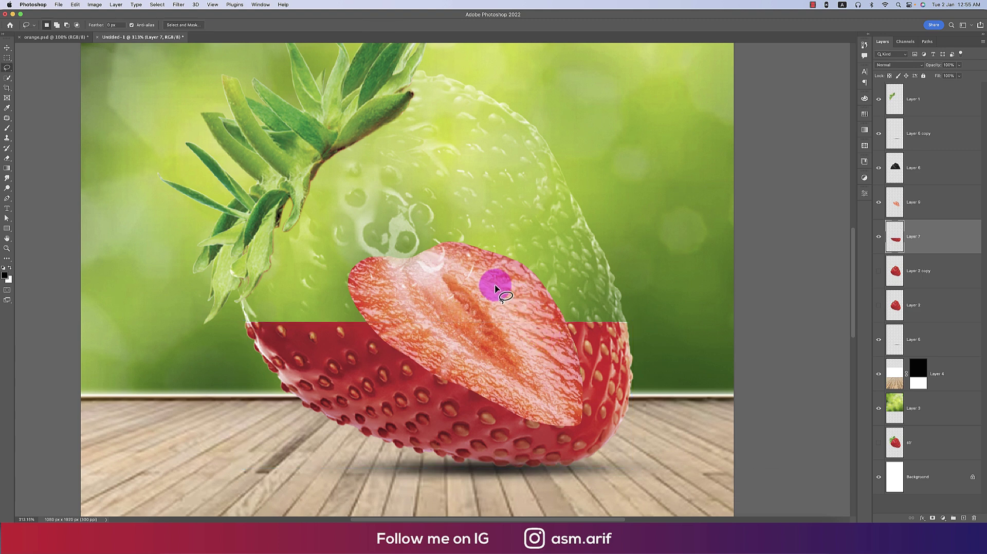
super+click(496, 288)
key(super+t)
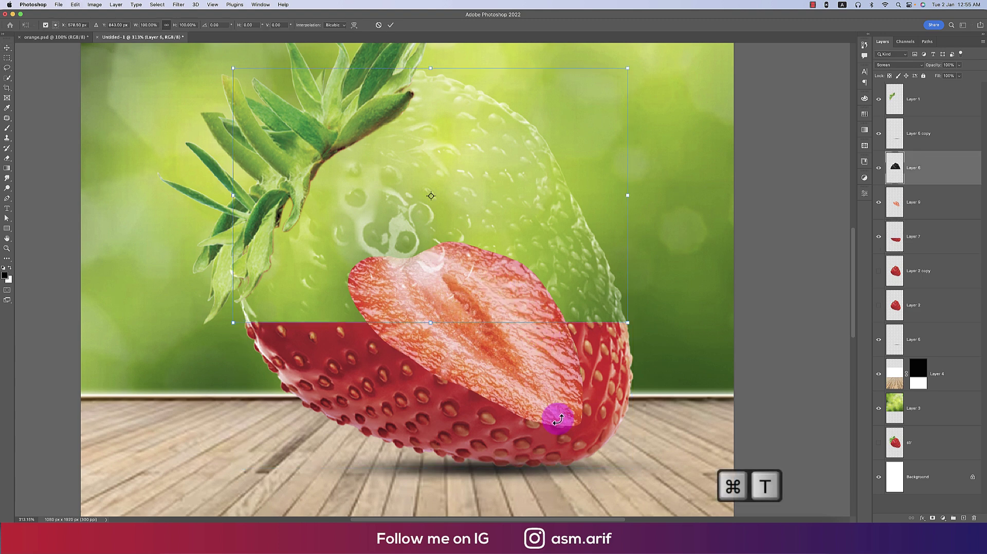
Rotate the Layer 9 slice about -27.5°, enlarge it, and distort it flat across the strawberry's top.
click(913, 205)
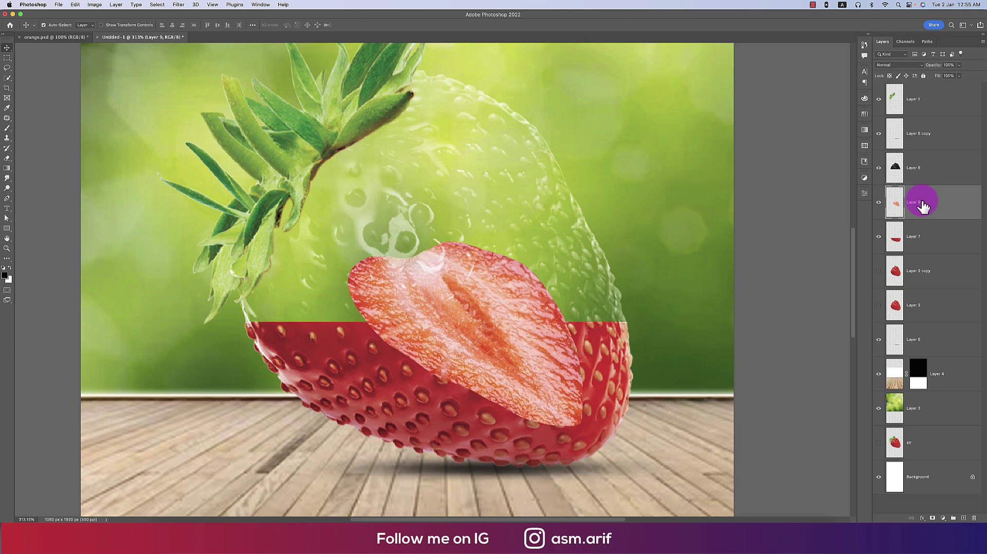
key(super+t)
drag(591, 408, 658, 345)
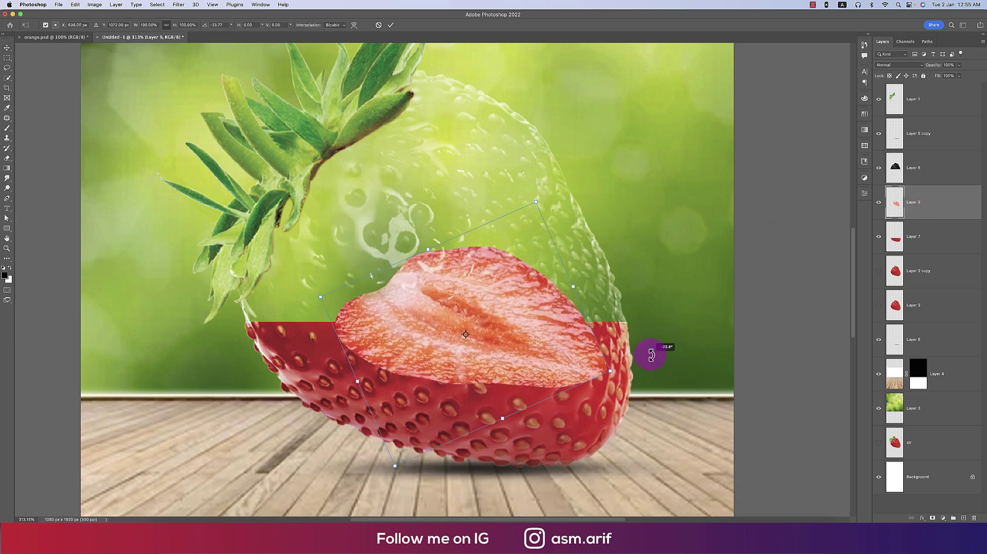
mouse_move(573, 368)
mouse_down()
mouse_move(520, 326)
mouse_move(489, 324)
mouse_move(514, 315)
mouse_up()
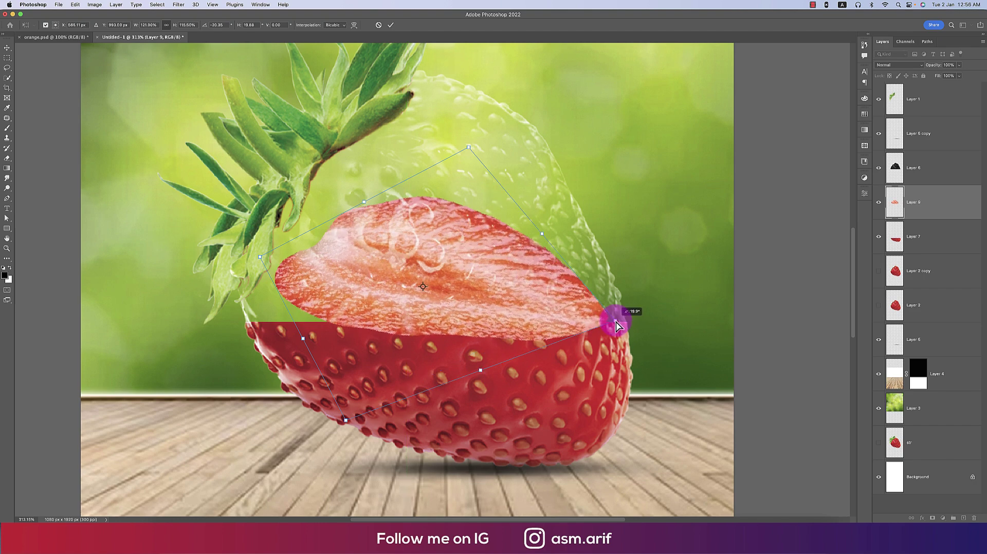
drag(555, 312, 614, 307)
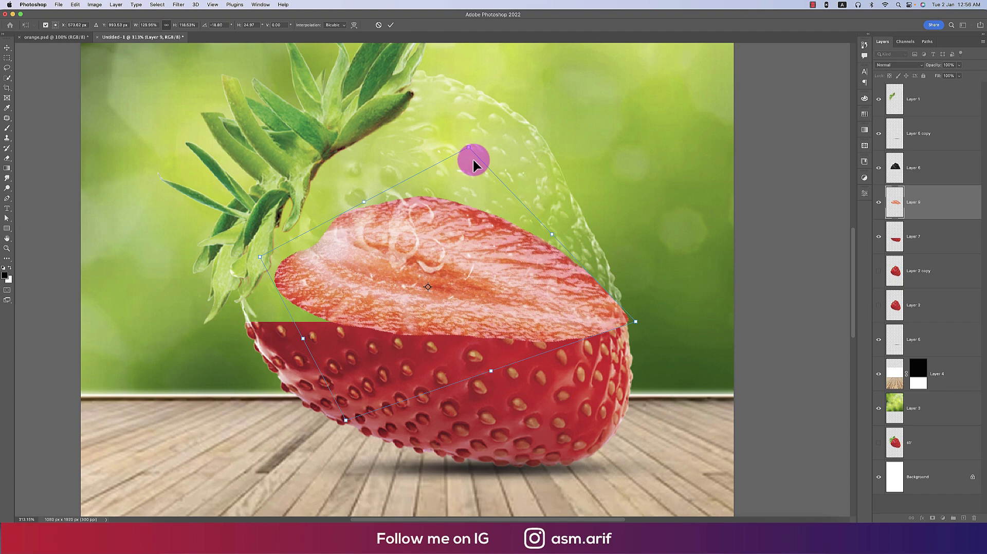
drag(468, 147, 453, 291)
mouse_move(260, 256)
mouse_down()
mouse_move(238, 313)
mouse_move(221, 300)
mouse_up()
key(Return)
key(super+shift+z)
key(super+shift+z)
scroll(741, 332, up, 3)
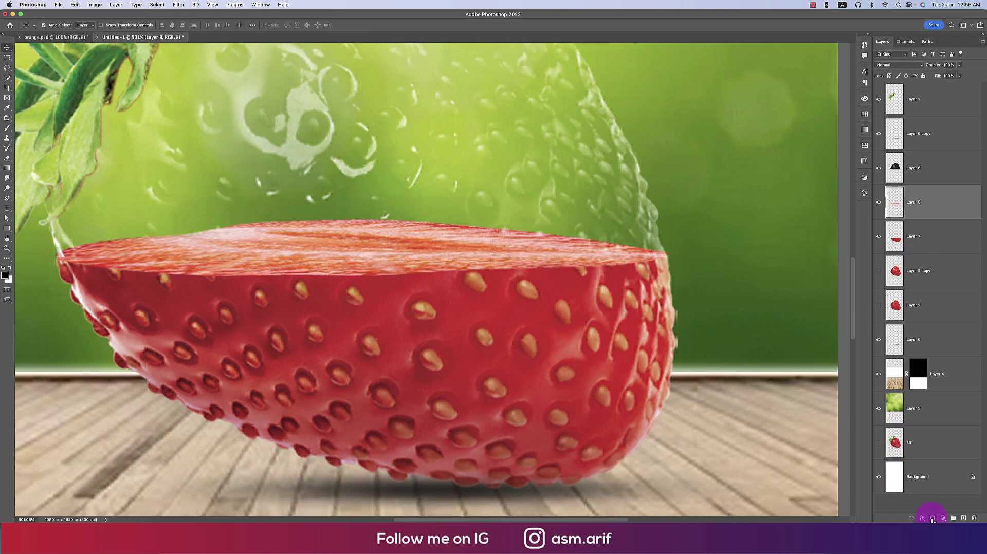
Mask Layer 9 and brush black along the slice's top edge to blend it in.
click(933, 519)
key(b)
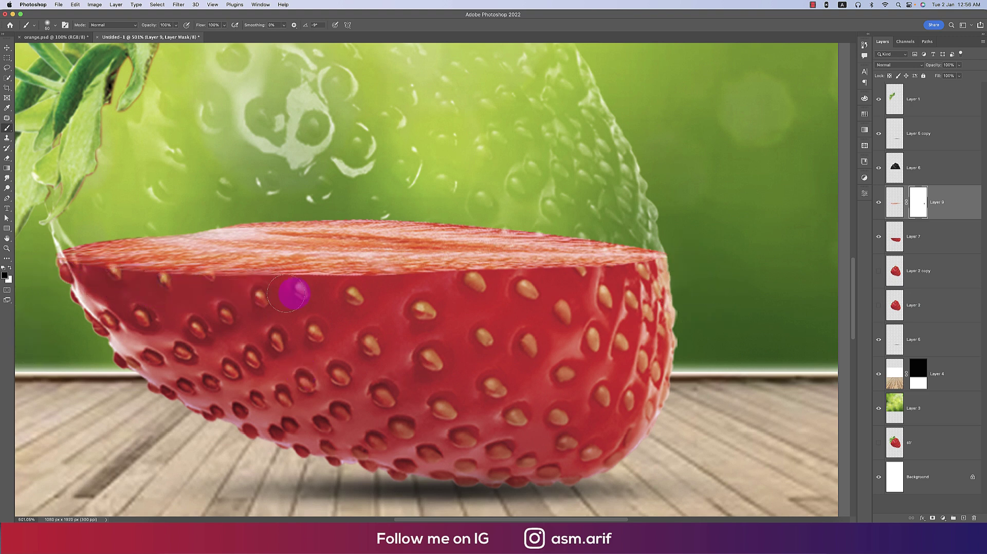
drag(287, 294, 531, 292)
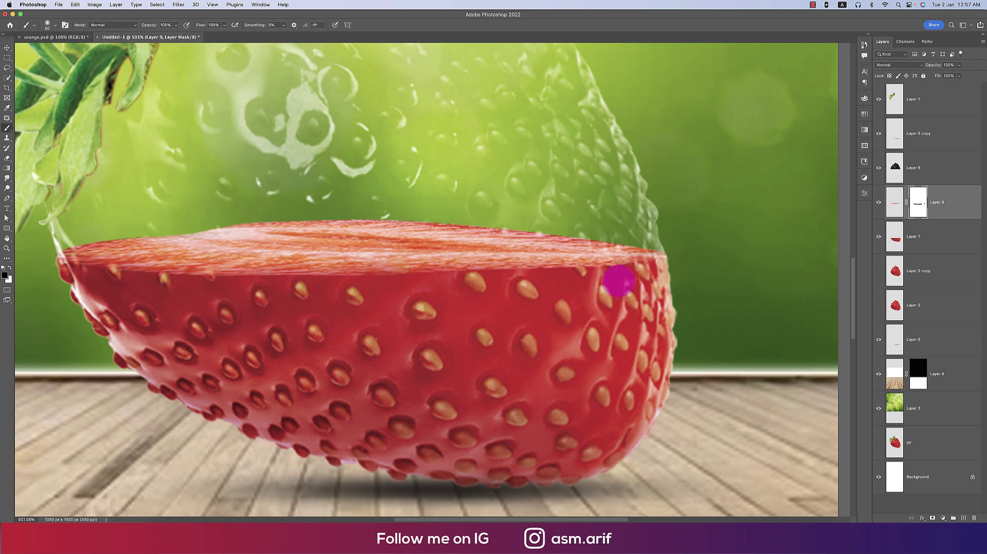
scroll(420, 309, down, 5)
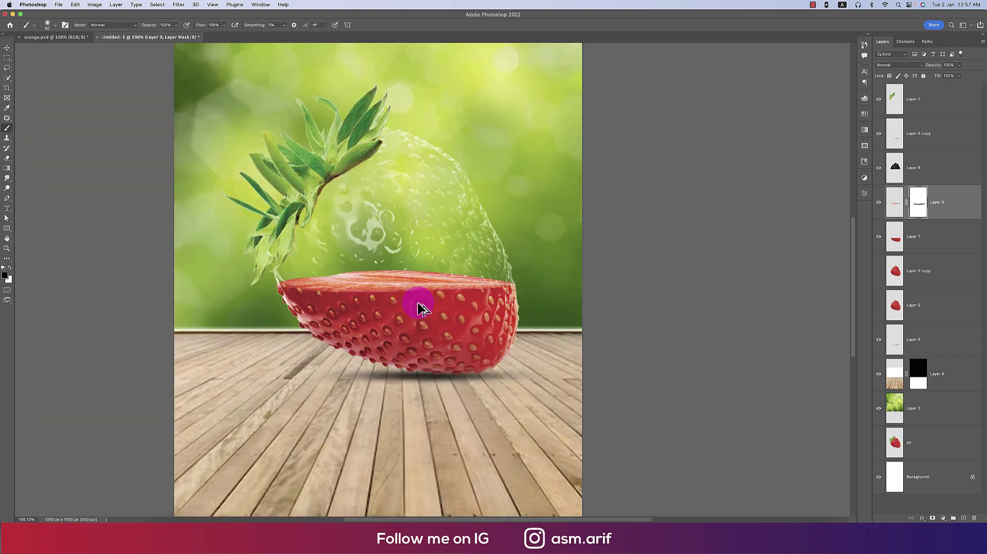
scroll(419, 308, down, 2)
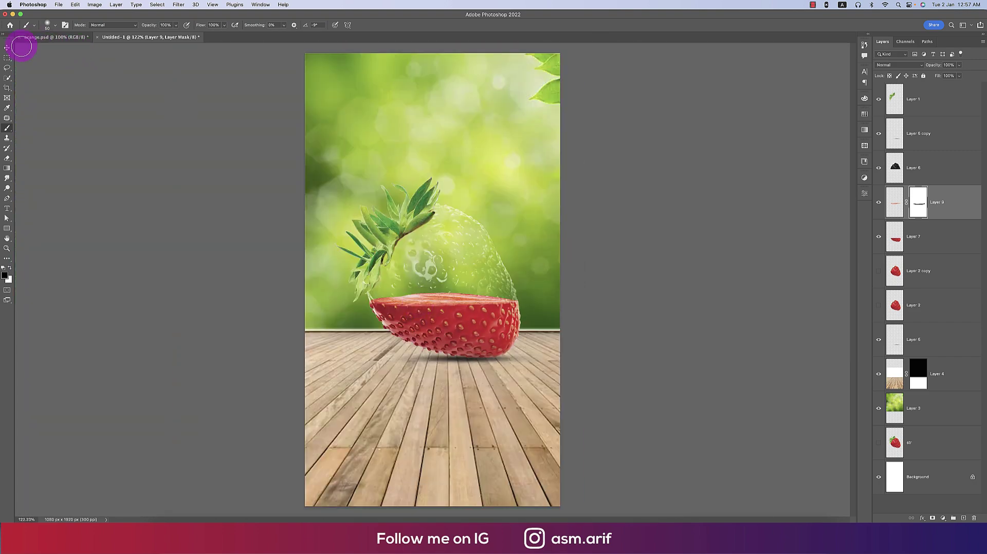
Group Layer 3 and Layer 4 into Group 1 and hide it, leaving a white background.
click(7, 46)
click(956, 378)
shift+click(937, 407)
key(super+g)
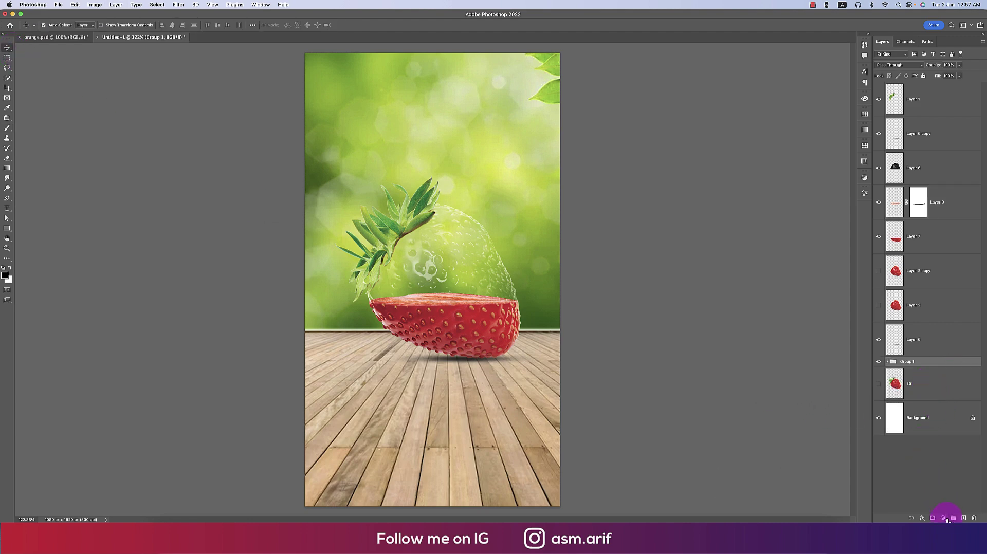
click(943, 518)
click(657, 276)
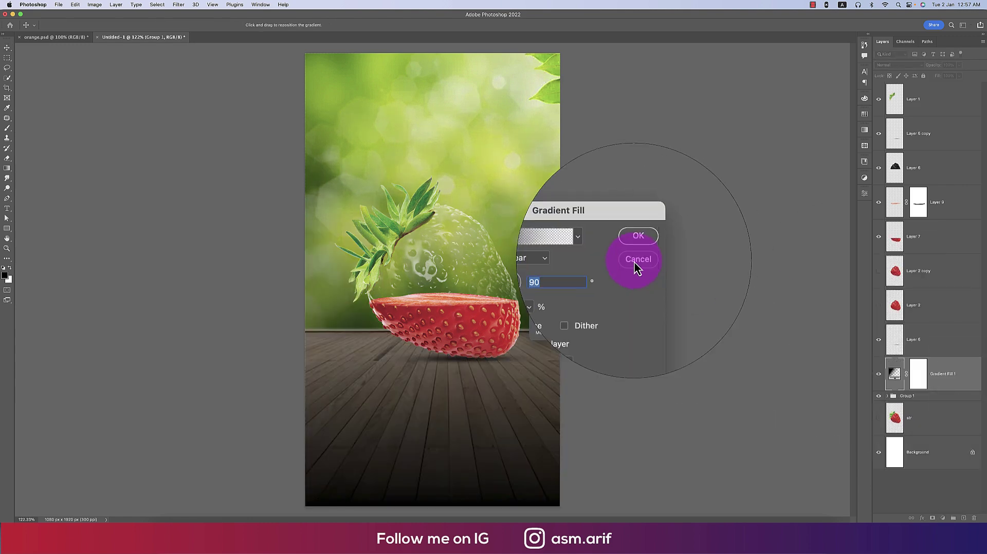
key(Escape)
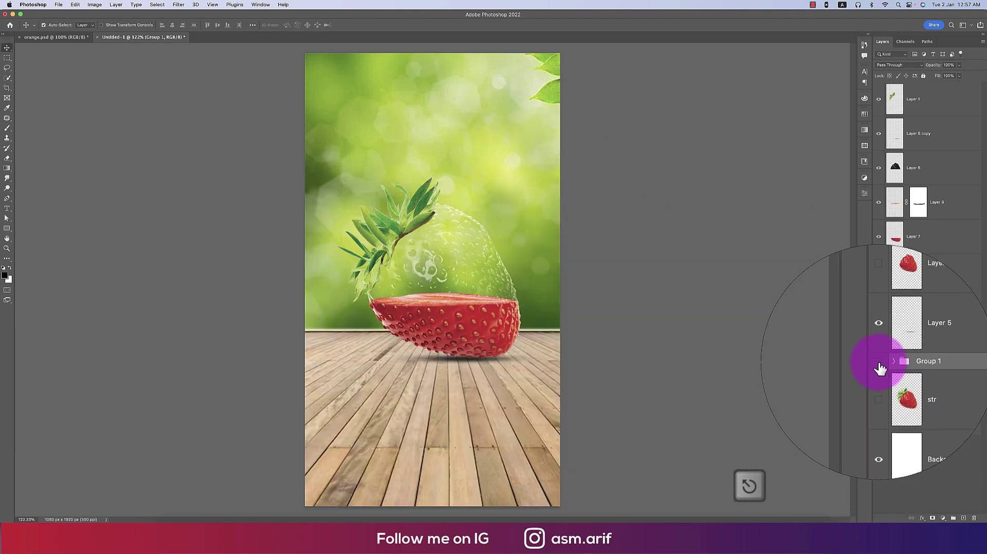
click(877, 355)
Add a Foreground to Background gradient fill layer with its first stop sampled strawberry red.
click(943, 518)
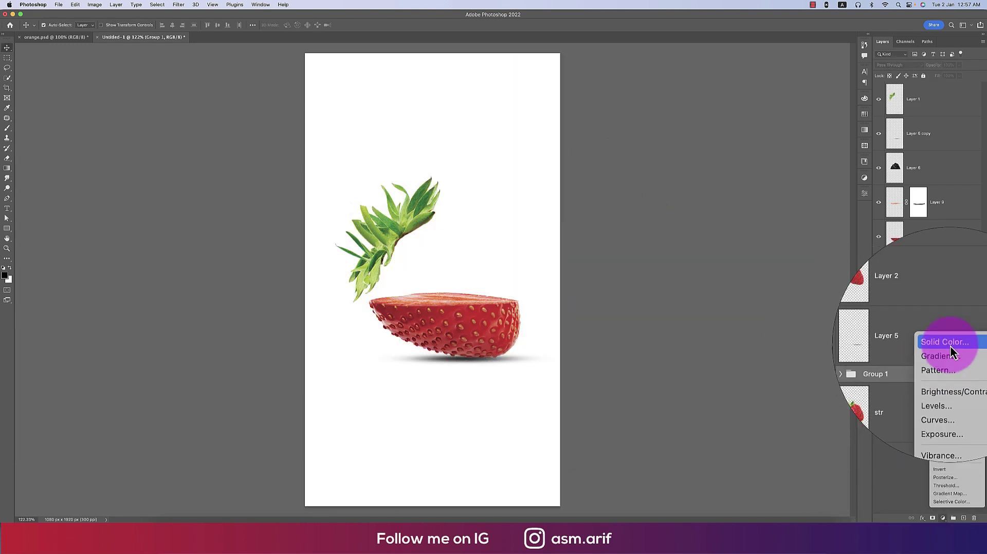
click(949, 349)
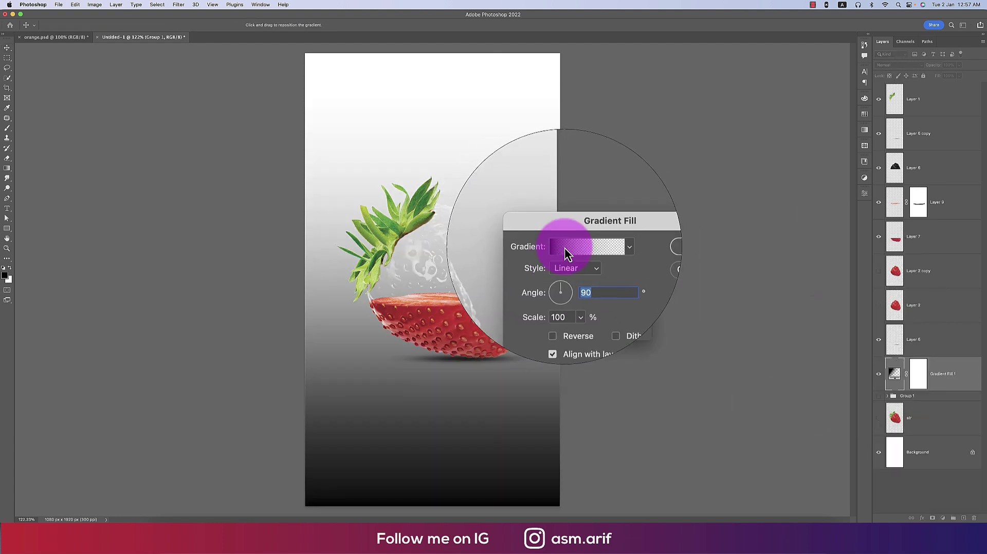
click(566, 248)
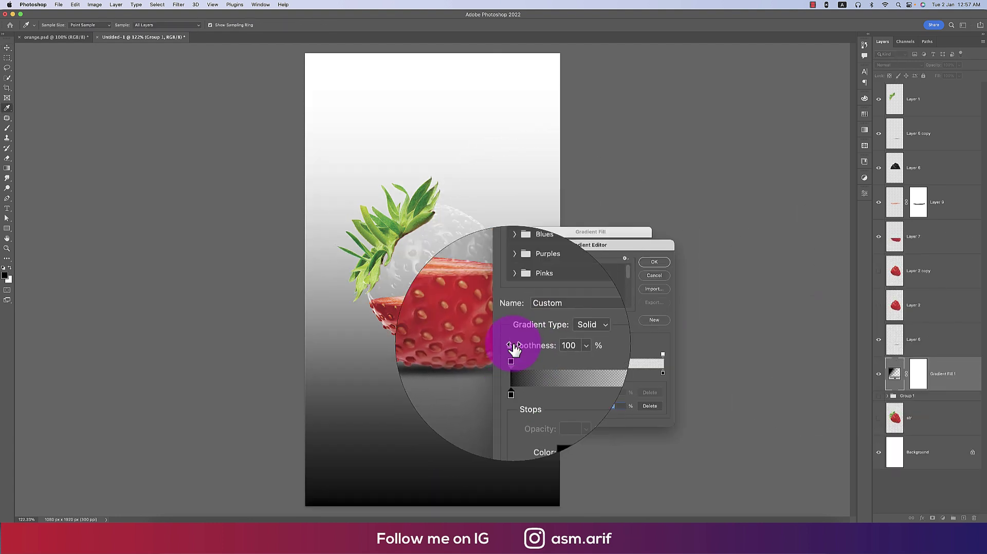
click(509, 268)
click(524, 283)
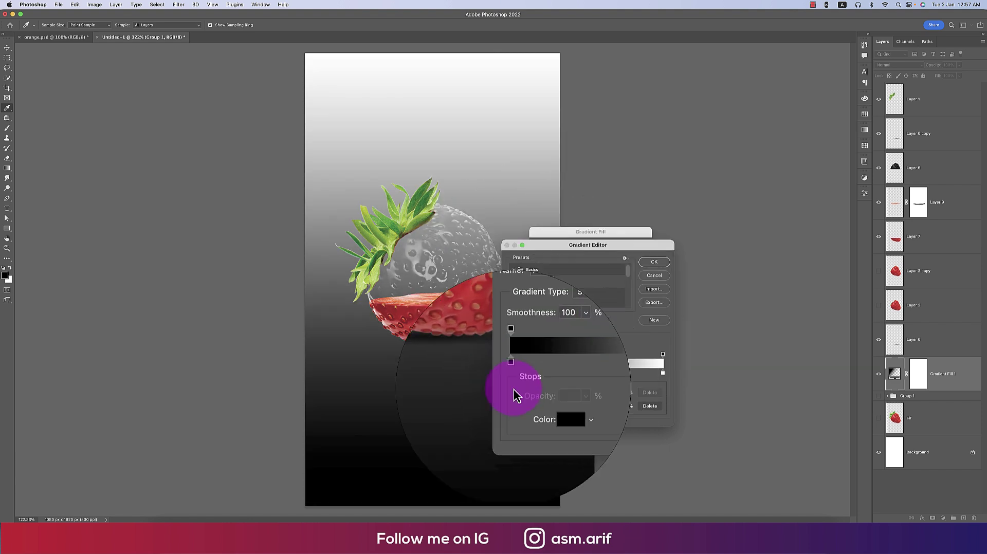
click(516, 379)
click(545, 409)
click(437, 342)
click(728, 262)
Set the second gradient stop to sampled strawberry red too and confirm the gradient.
click(662, 373)
click(547, 406)
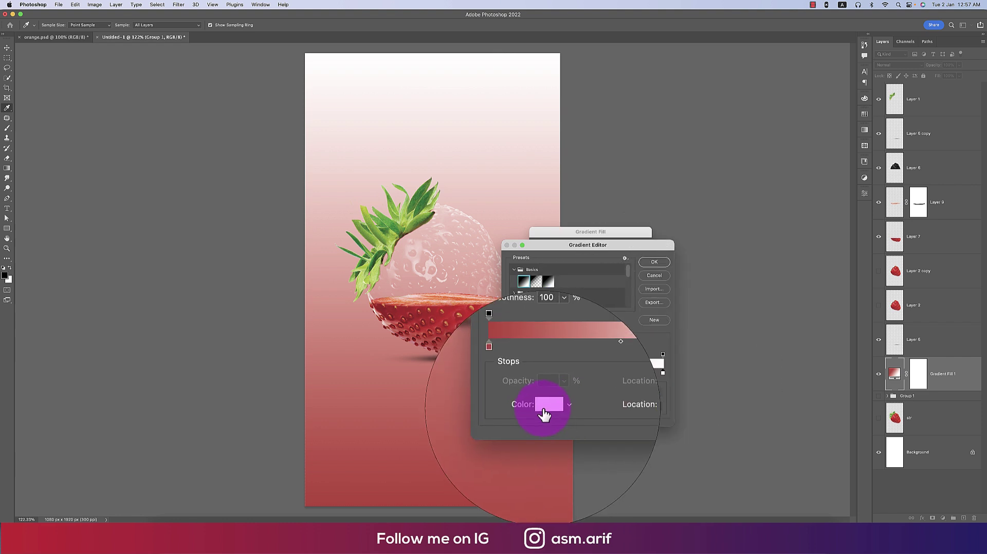
click(471, 304)
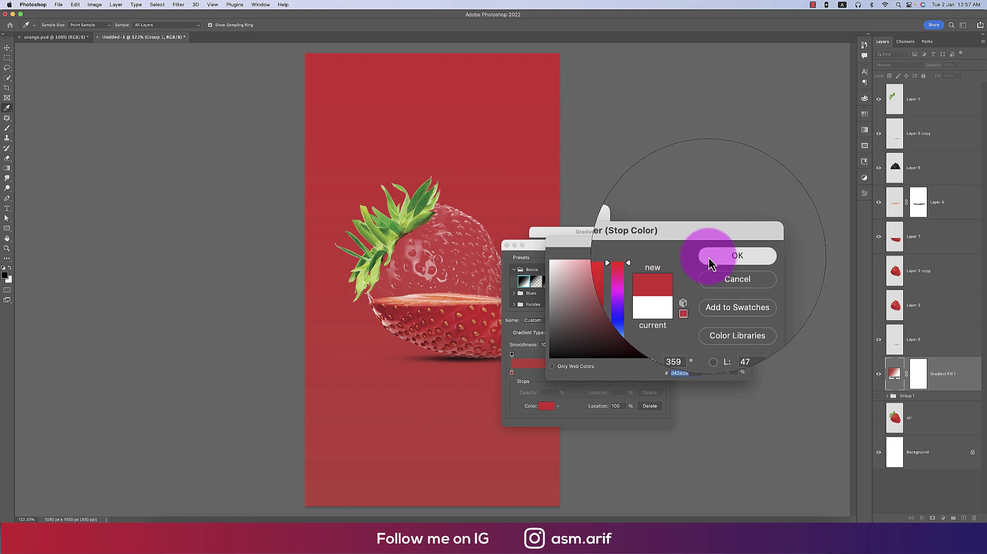
click(725, 256)
click(656, 260)
click(566, 260)
Make the gradient radial and reversed, with a lighter red left stop glowing at the centre.
click(567, 263)
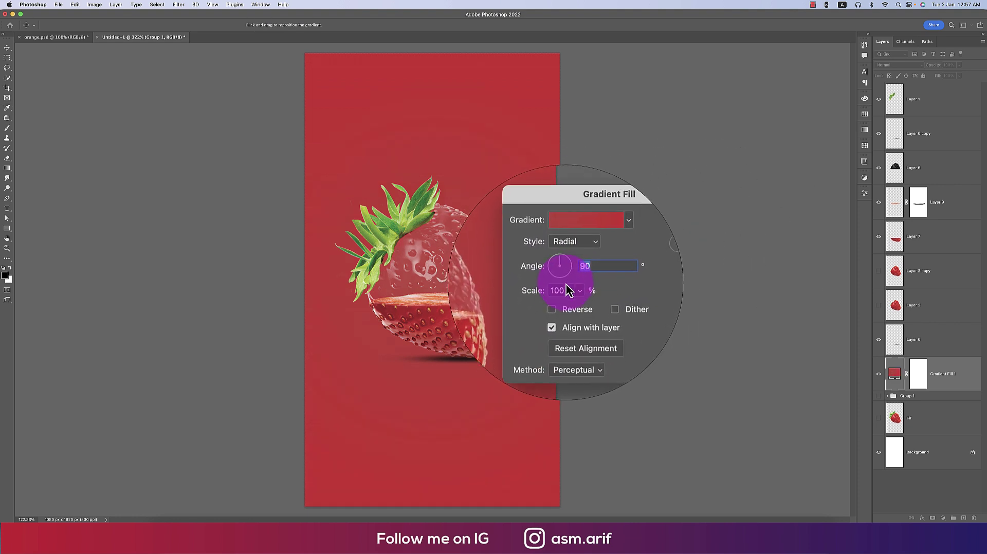
click(586, 250)
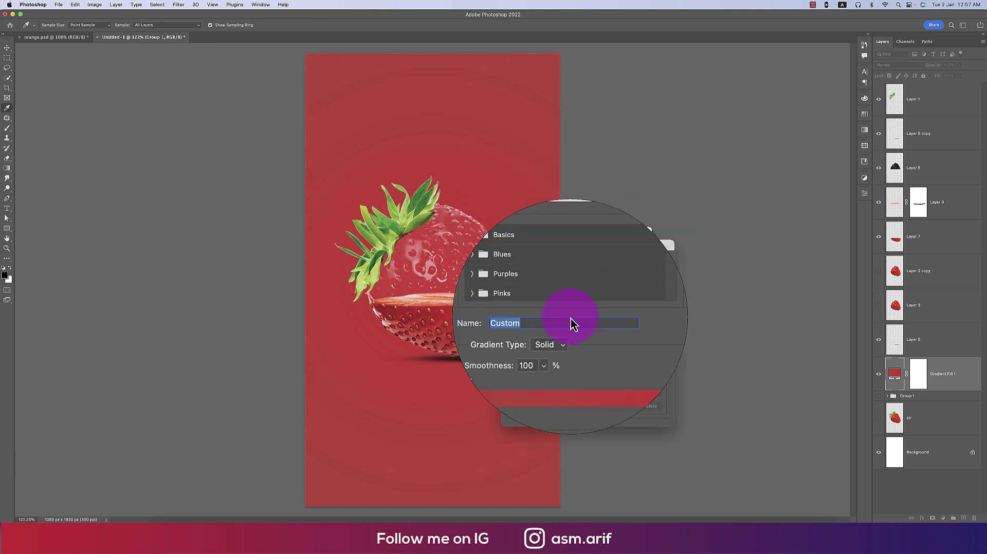
click(514, 378)
click(546, 406)
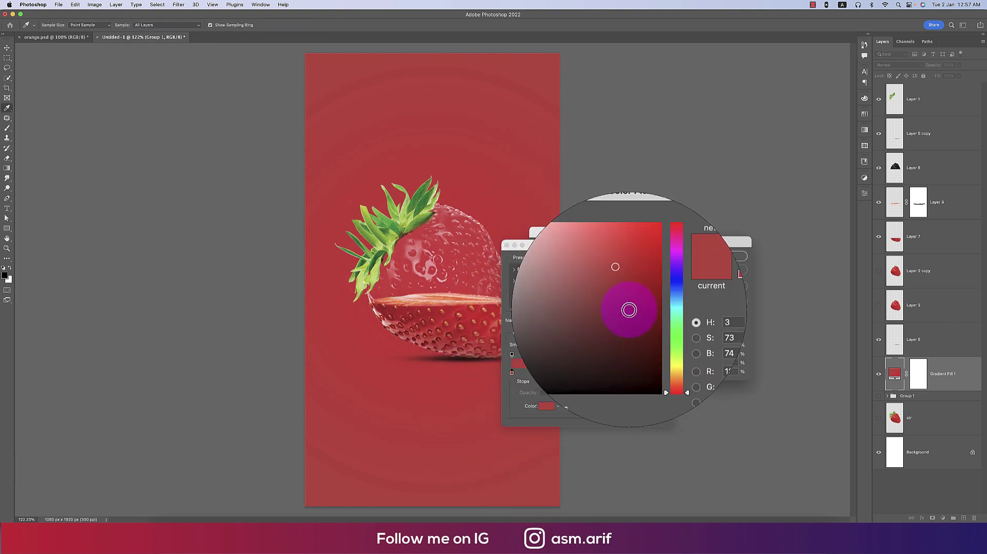
click(609, 262)
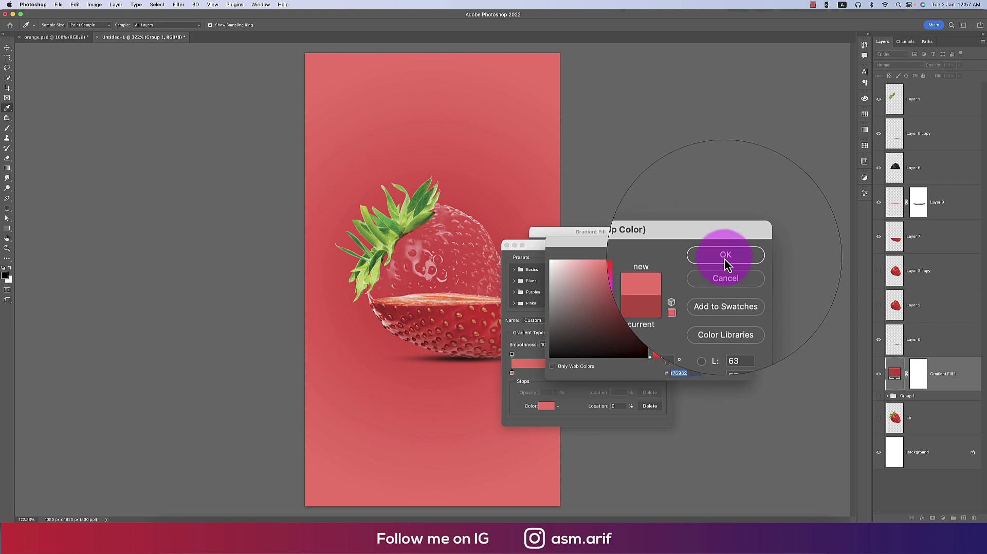
click(722, 256)
click(646, 267)
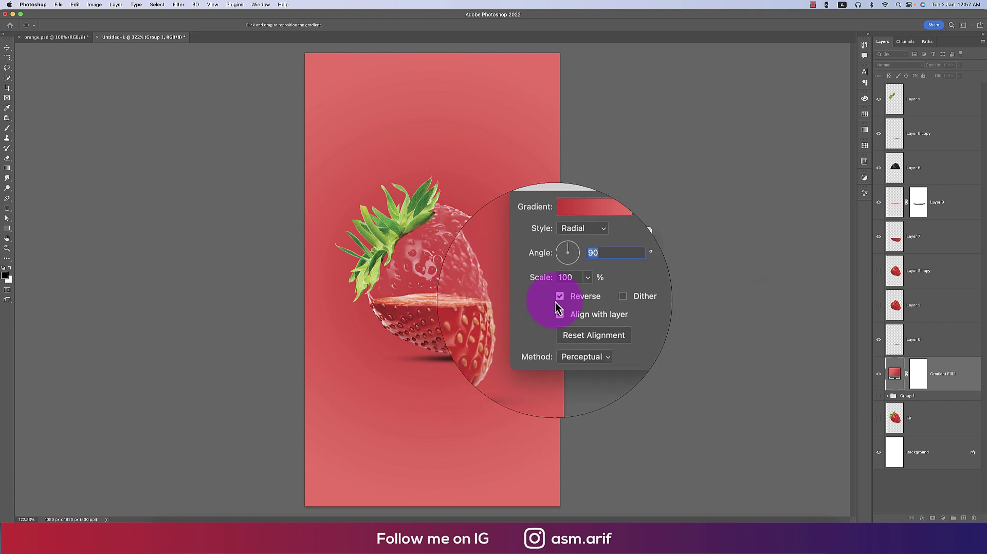
click(558, 299)
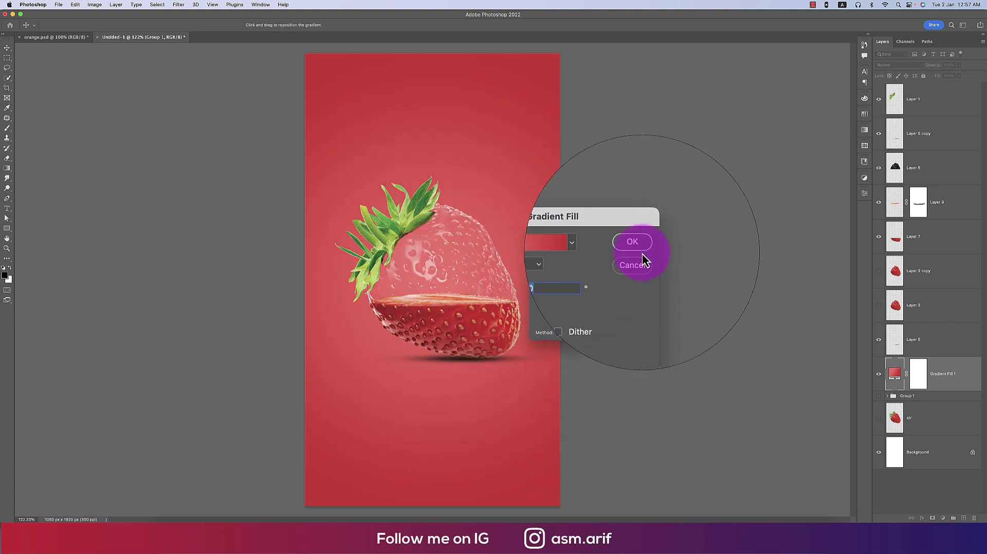
click(640, 250)
scroll(535, 303, down, 3)
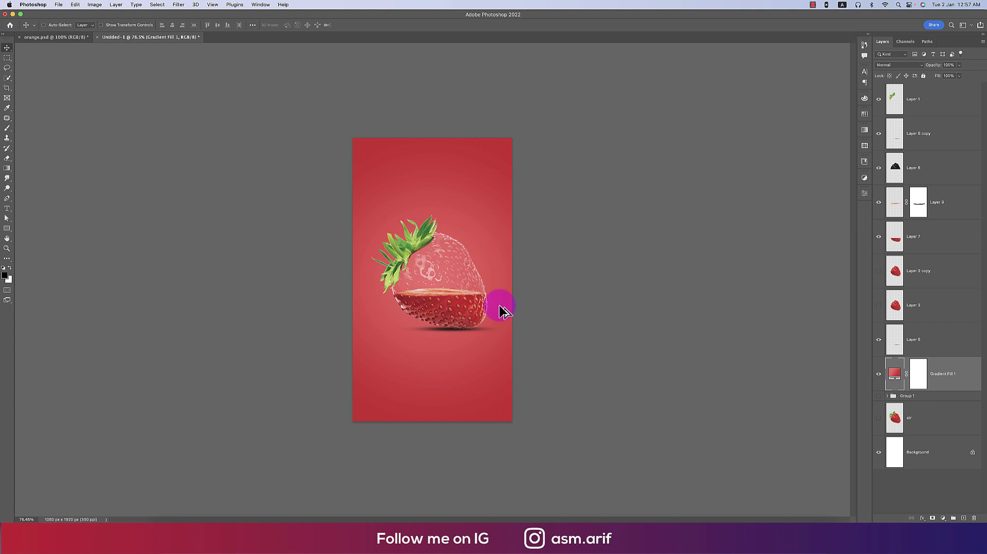
key(ctrl+0)
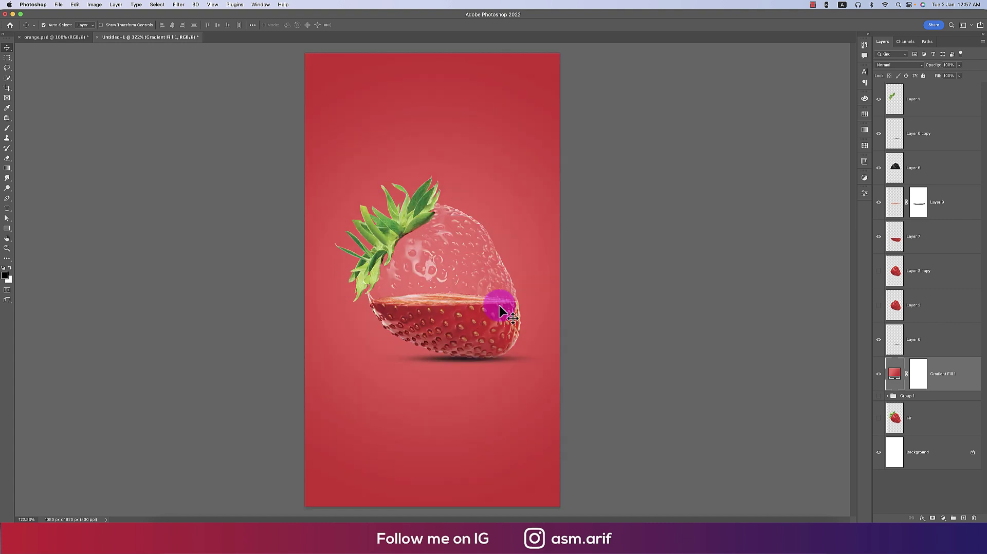